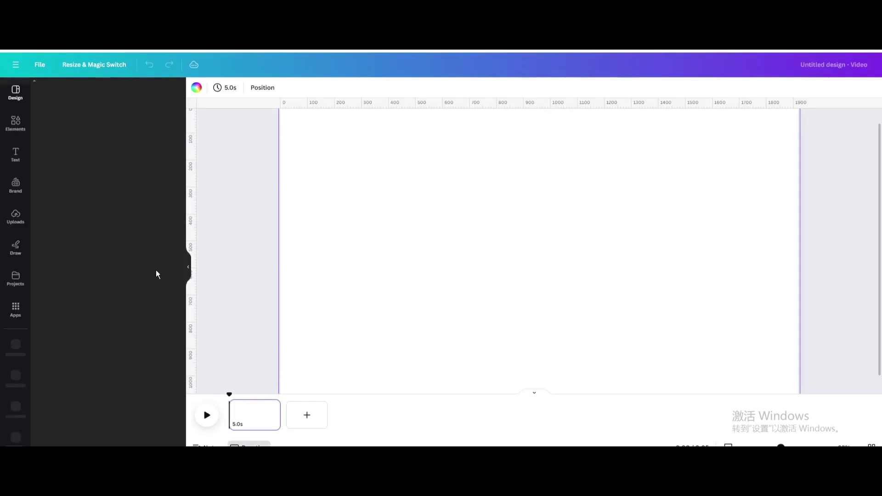
Add a heading reading 'LIKE&SUBSCRIBE' and set it in the Gagalin font.
left_click(15, 154)
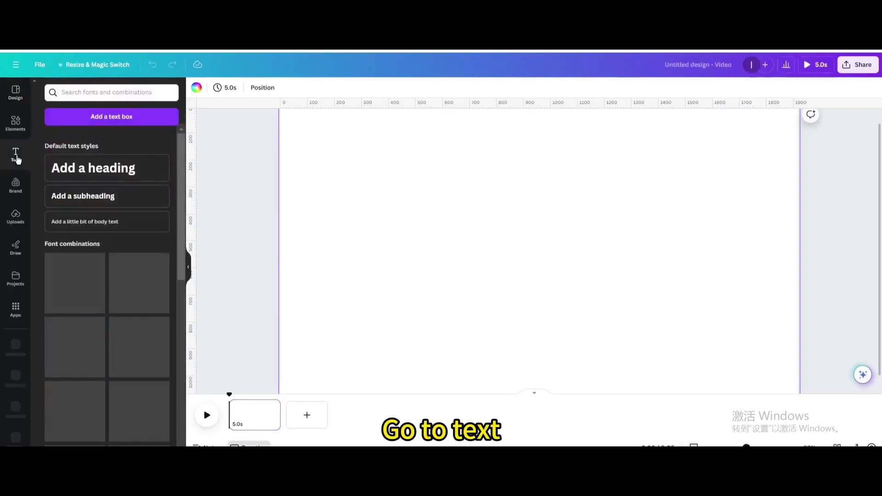
left_click(101, 169)
type("LIK")
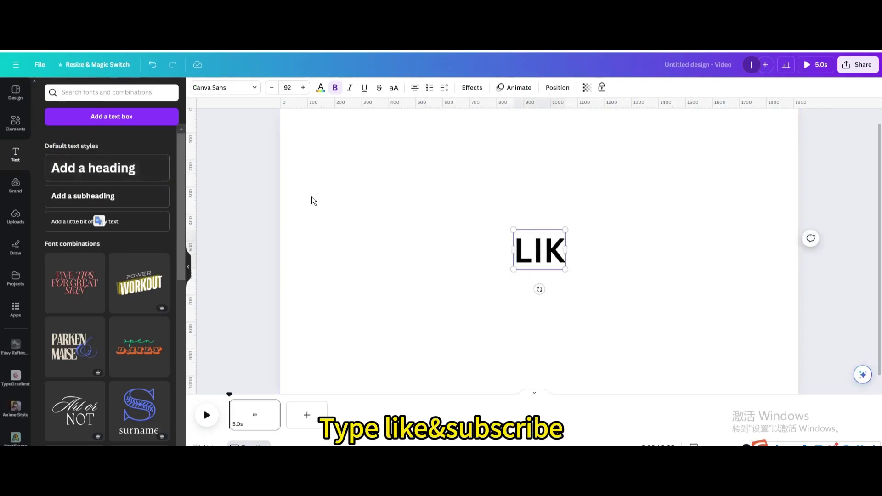
type("E&SUB")
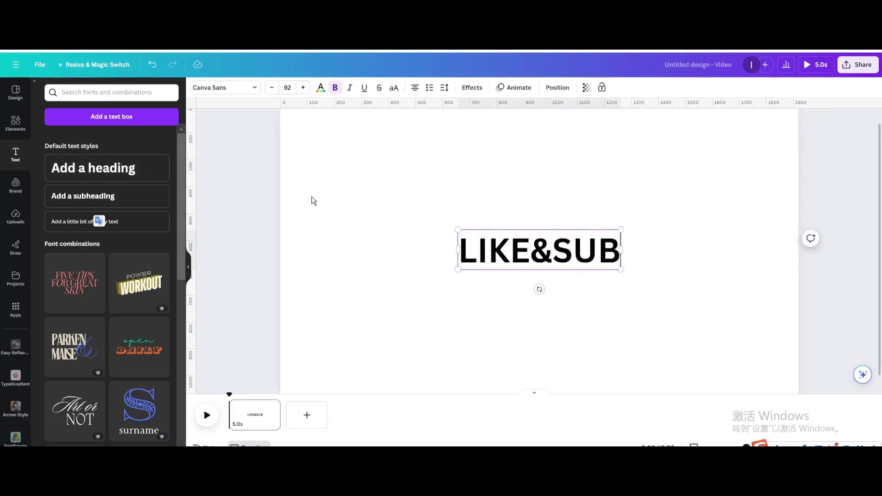
type("SCRIBE")
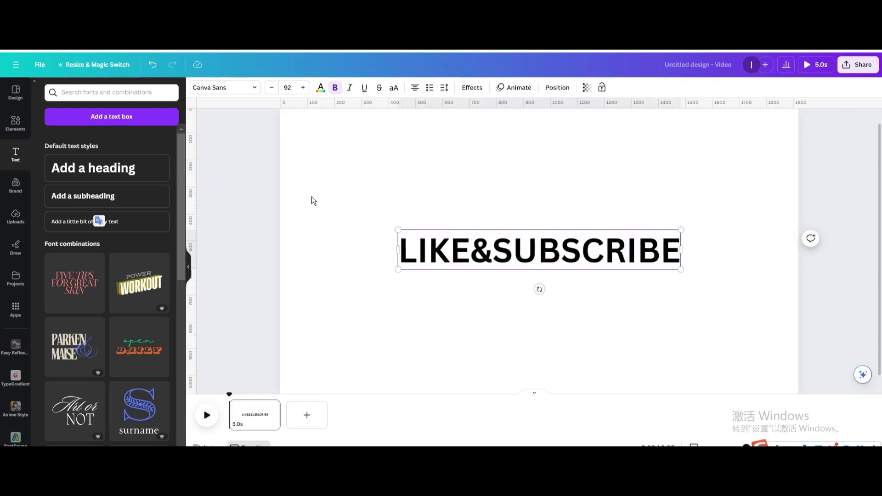
left_click(252, 91)
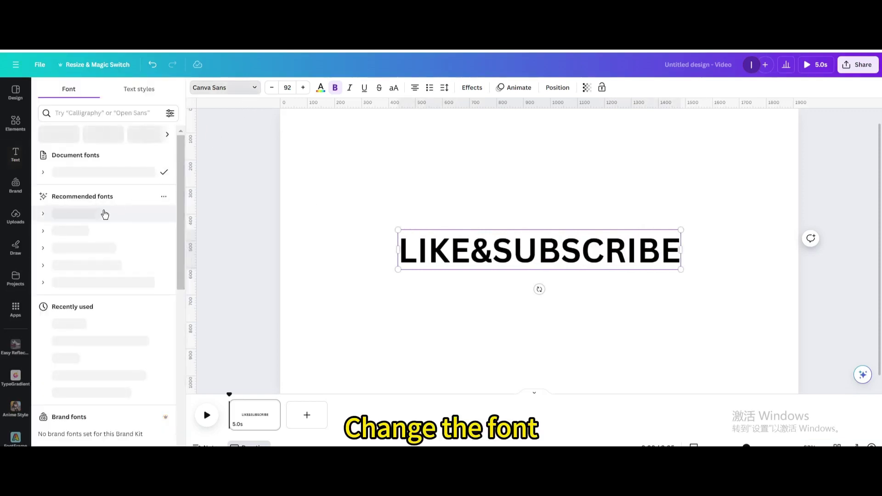
left_click(72, 321)
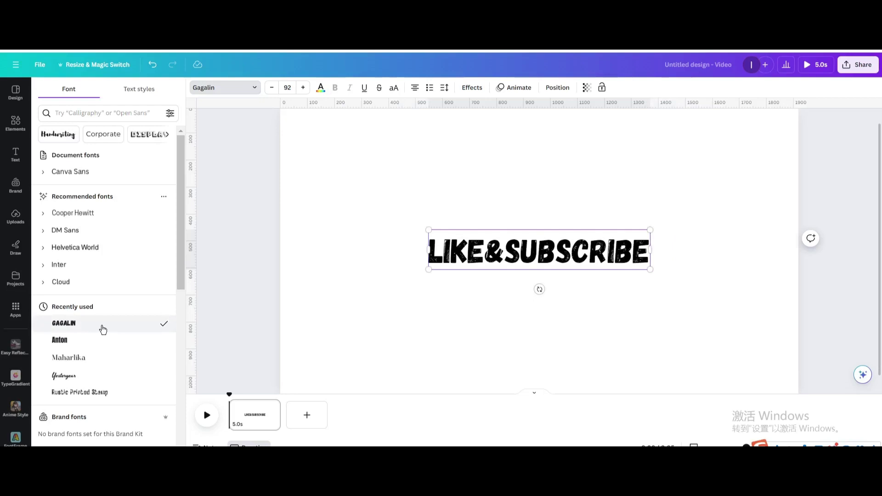
Add a black star from Elements and shrink it to text height right of the heading.
left_click(15, 124)
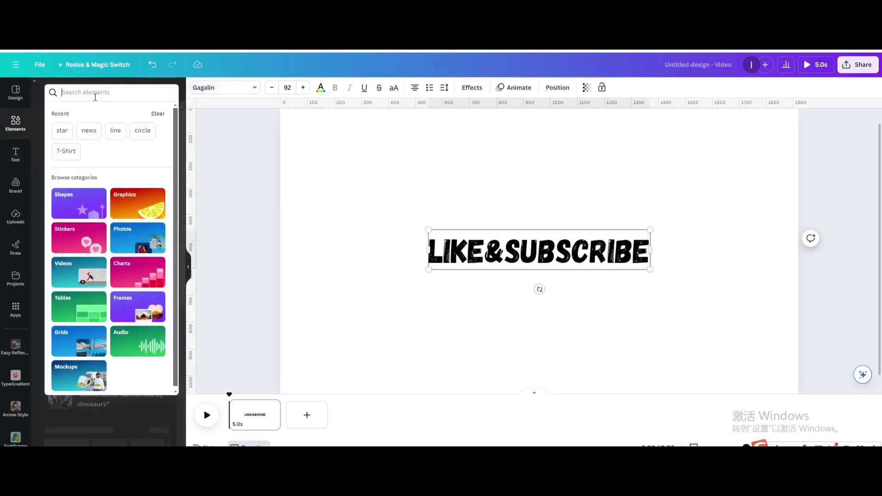
left_click(62, 131)
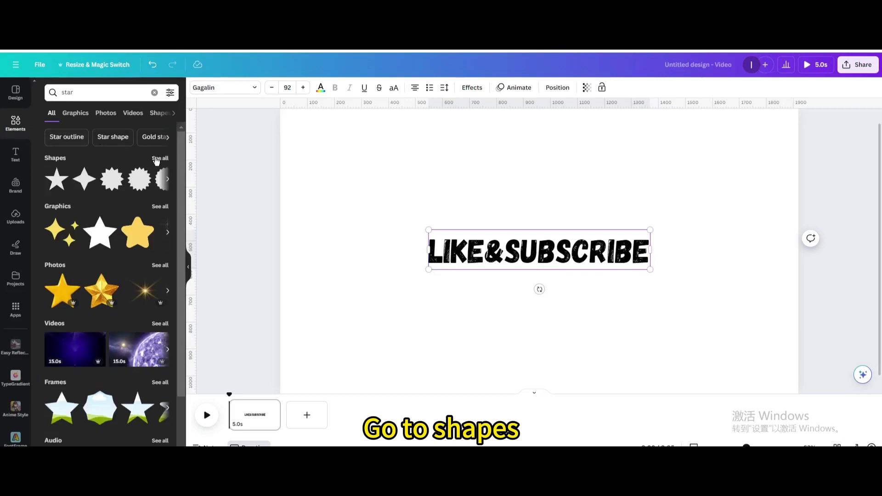
left_click(155, 159)
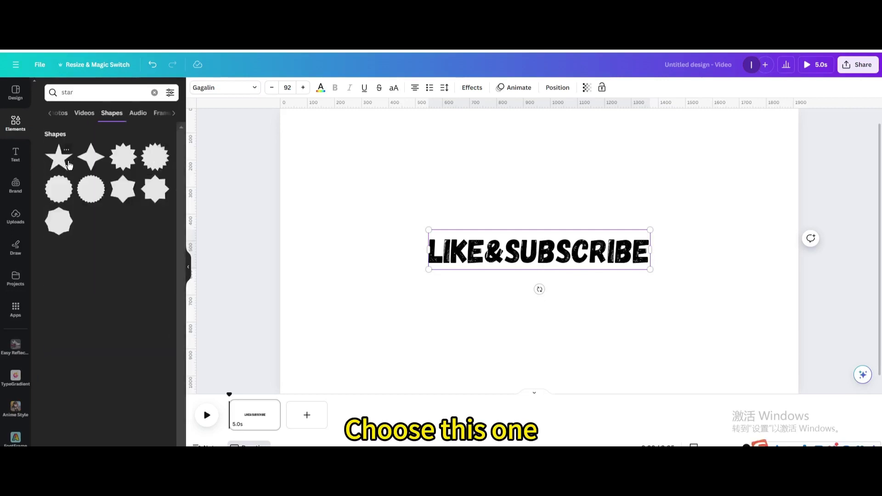
left_click(68, 164)
left_click(539, 225)
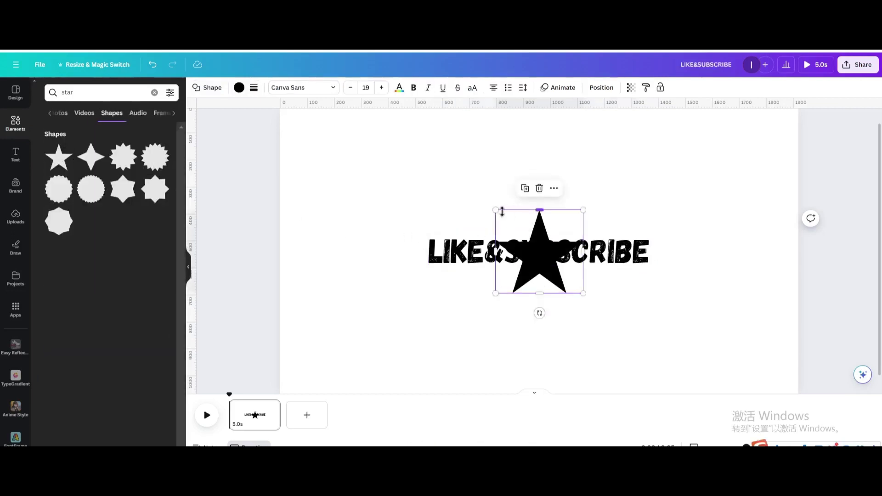
mouse_move(496, 211)
left_mouse_down()
mouse_move(555, 261)
mouse_move(665, 256)
left_mouse_up()
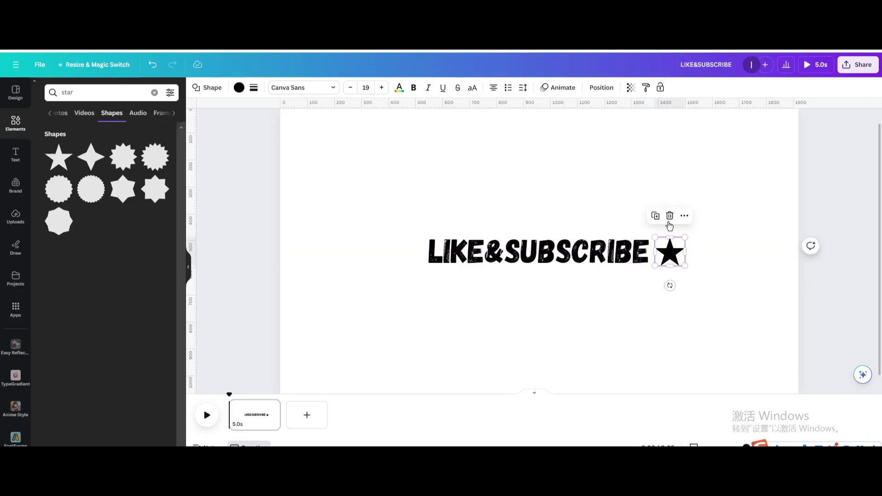
Duplicate the star to the heading's left and group both stars with the text.
left_click(656, 216)
mouse_move(671, 252)
left_mouse_down()
mouse_move(404, 248)
mouse_move(404, 256)
left_mouse_up()
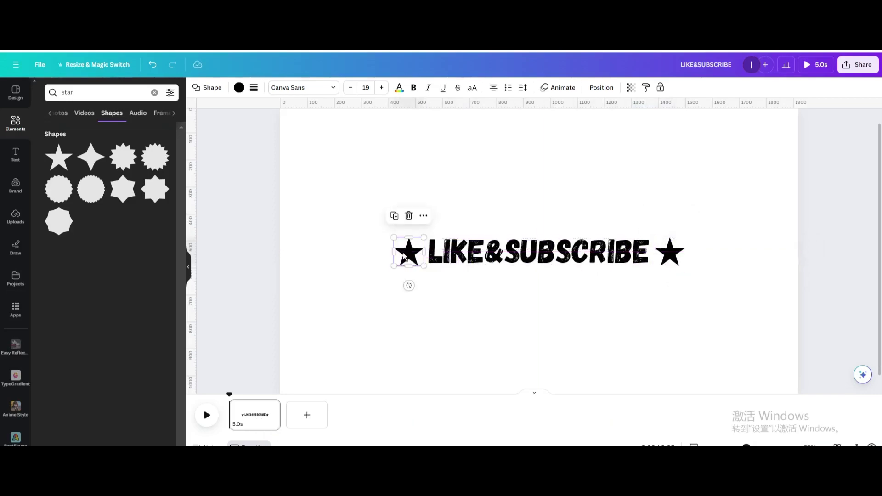
mouse_move(314, 245)
left_mouse_down()
mouse_move(413, 256)
mouse_move(689, 258)
left_mouse_up()
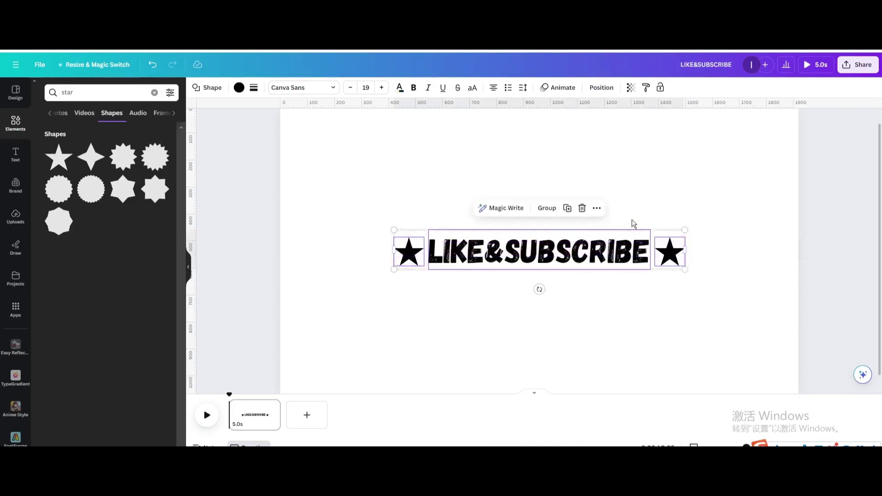
left_click(556, 209)
Move the group left, duplicate it, overlap the copy's star on the right, and select both.
left_click_drag(579, 230, 440, 229)
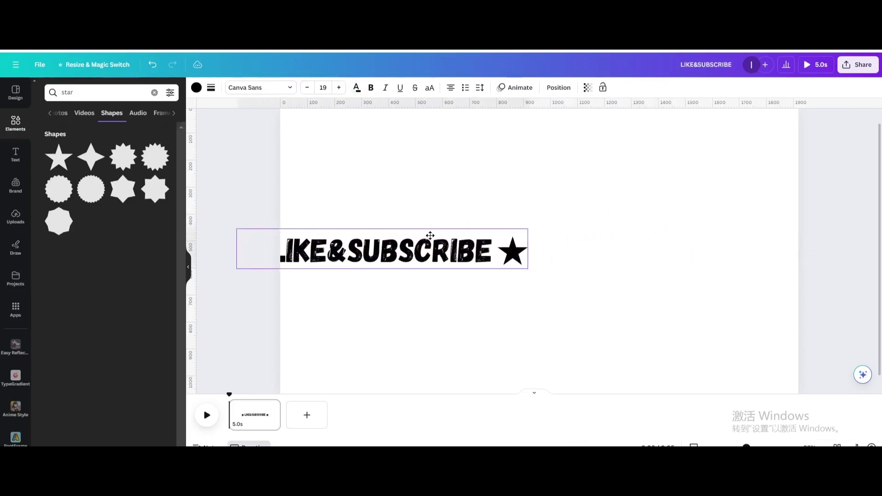
left_click(384, 207)
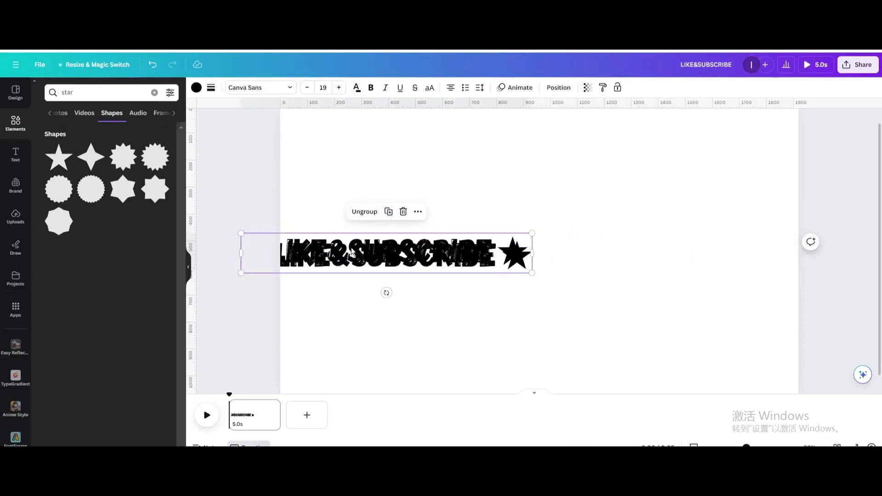
mouse_move(352, 243)
left_mouse_down()
mouse_move(598, 249)
mouse_move(608, 242)
left_mouse_up()
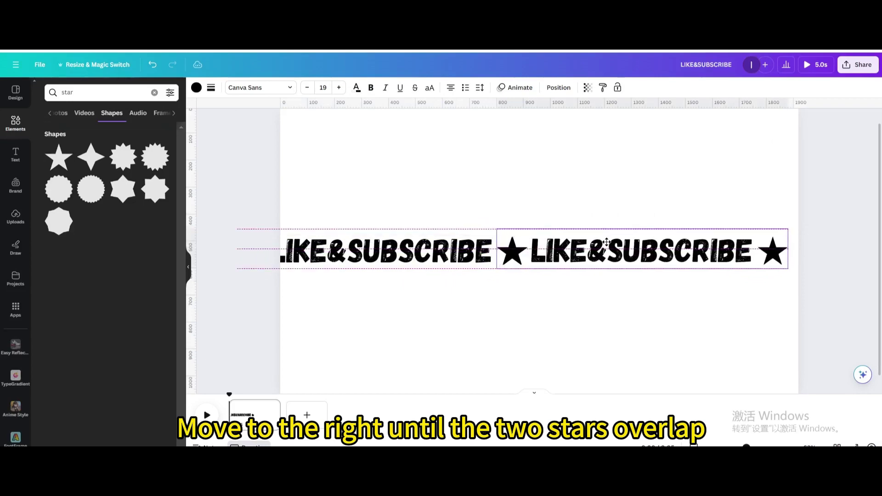
left_click_drag(608, 242, 609, 244)
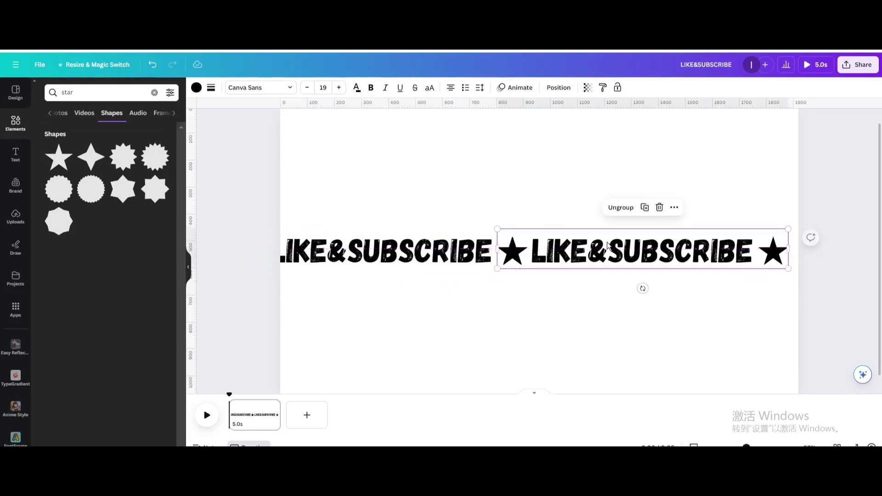
left_click(848, 287)
left_click_drag(854, 277, 197, 251)
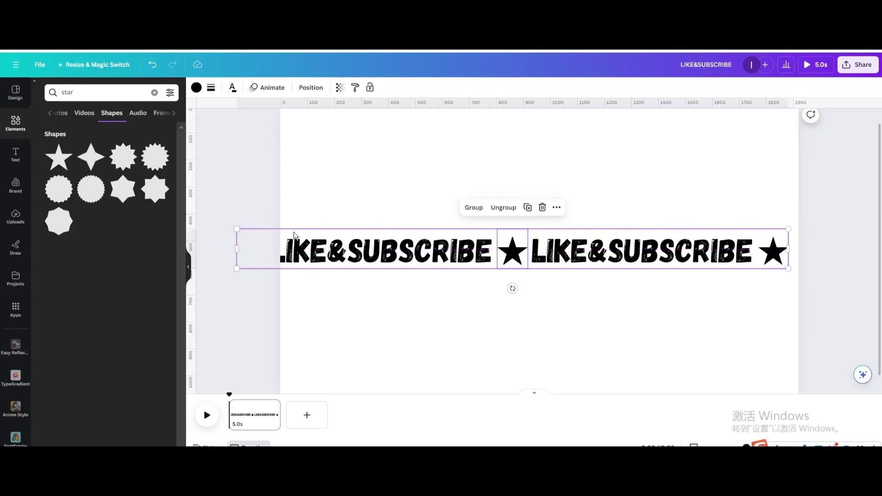
Group the two copies, zoom out, shift the row, and select everything on the page.
left_click(473, 210)
key("ctrl+minus")
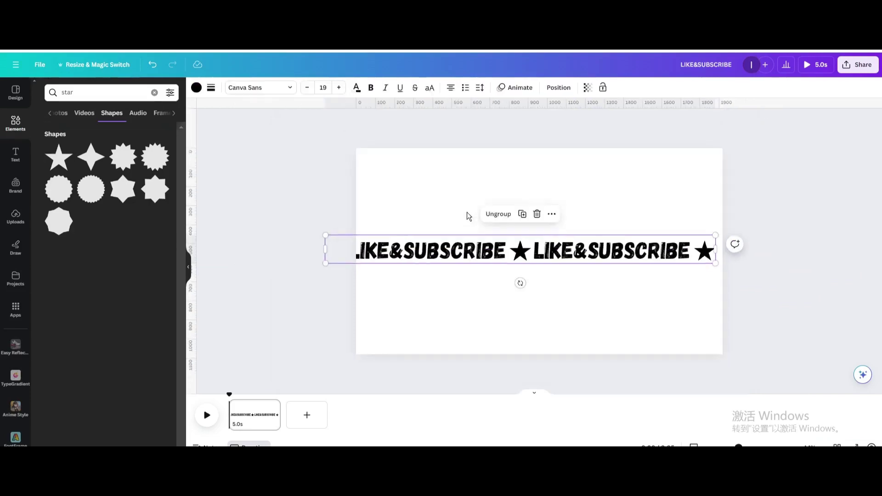
left_click_drag(500, 252, 603, 253)
left_click(806, 275)
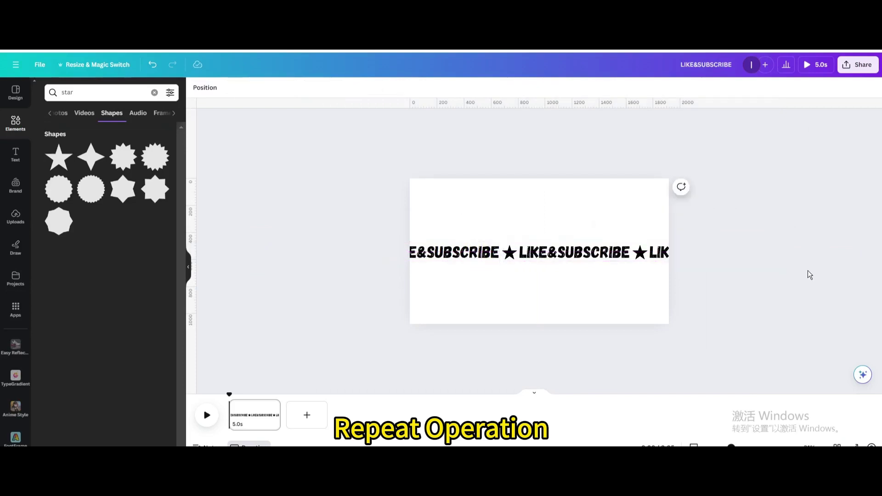
key("ctrl+a")
Group star and text as one unit at the left edge and place a duplicate beside it.
left_click(471, 228)
left_click_drag(545, 251, 322, 252)
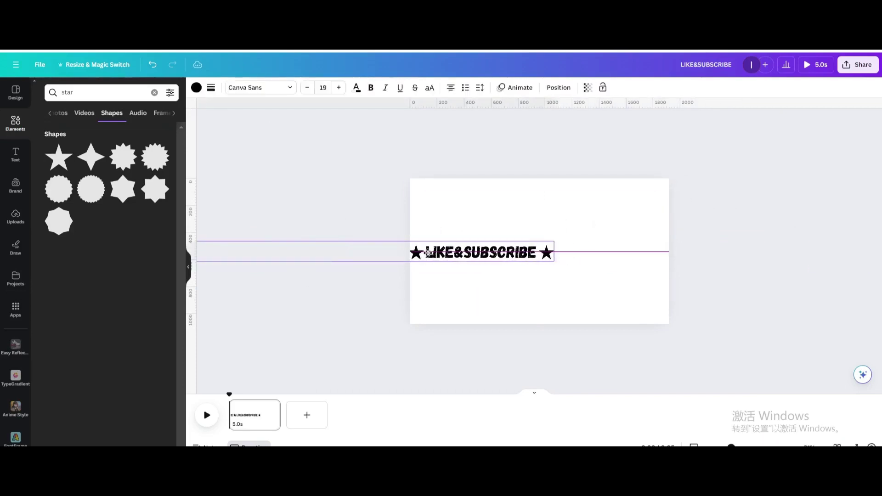
left_click(287, 220)
mouse_move(244, 252)
left_mouse_down()
mouse_move(598, 258)
mouse_move(573, 255)
left_mouse_up()
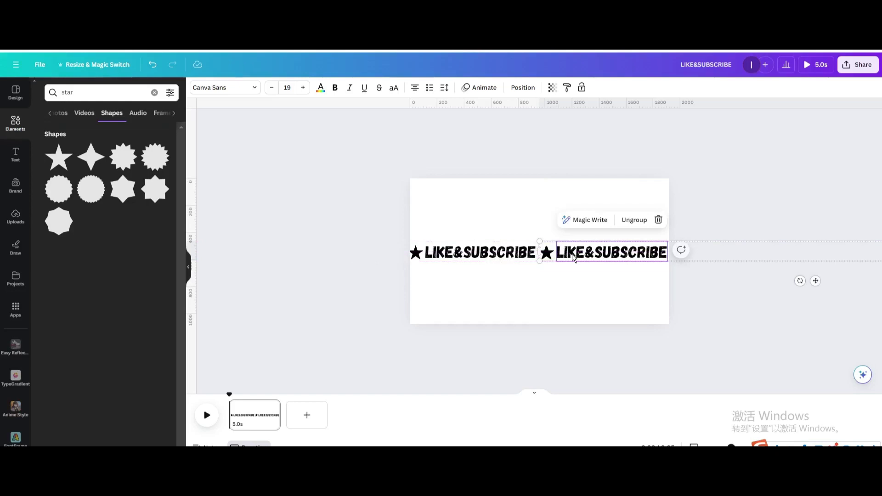
Select both LIKE&SUBSCRIBE units and group them into one page-wide strip.
left_click(549, 254)
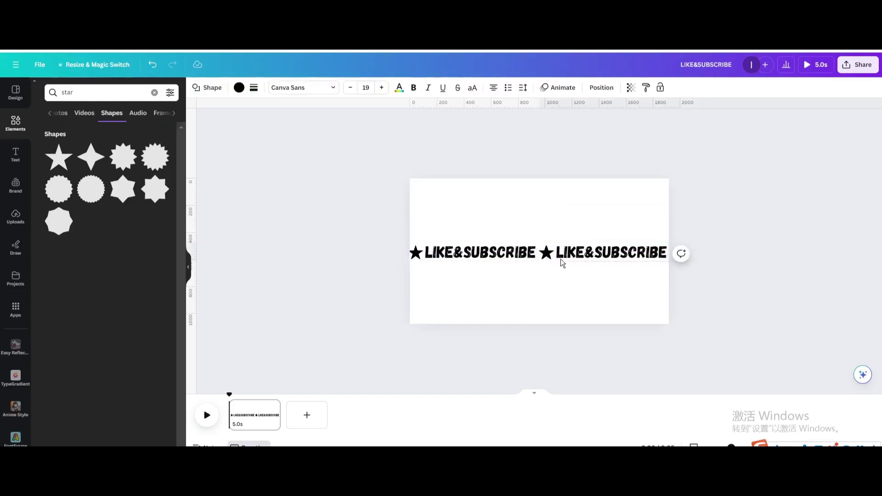
left_click(571, 277)
left_click_drag(340, 214, 744, 257)
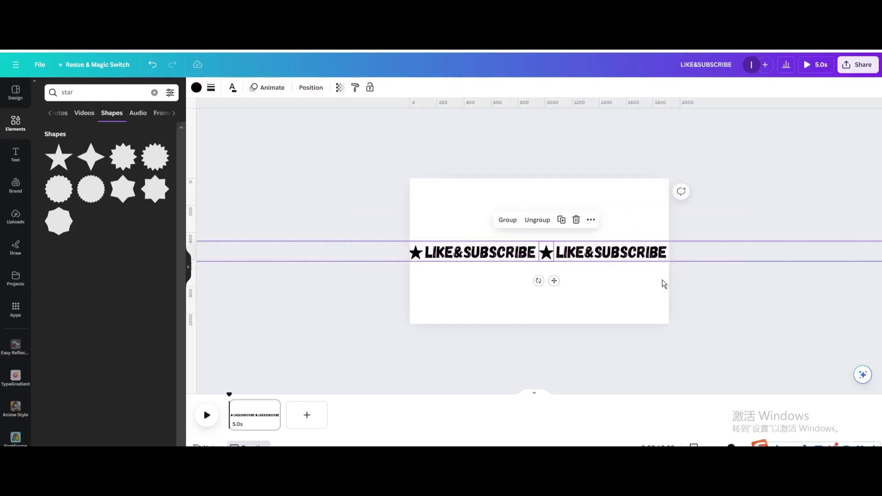
left_click(510, 221)
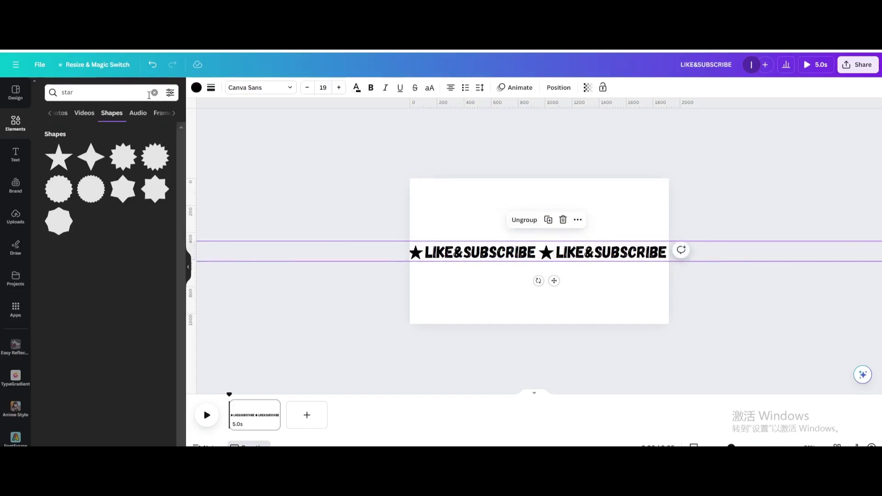
Add a square from the basic shapes in Elements.
left_click(154, 93)
scroll(130, 213, "down", 2)
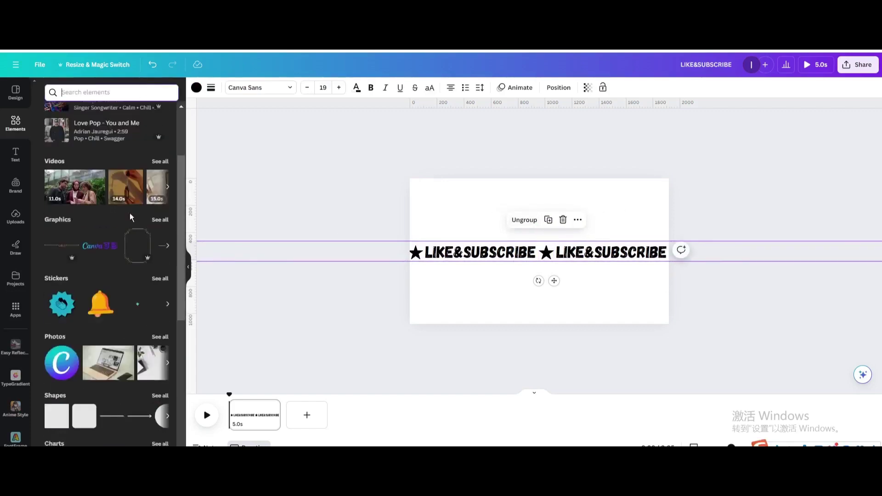
scroll(123, 239, "down", 4)
left_click(56, 206)
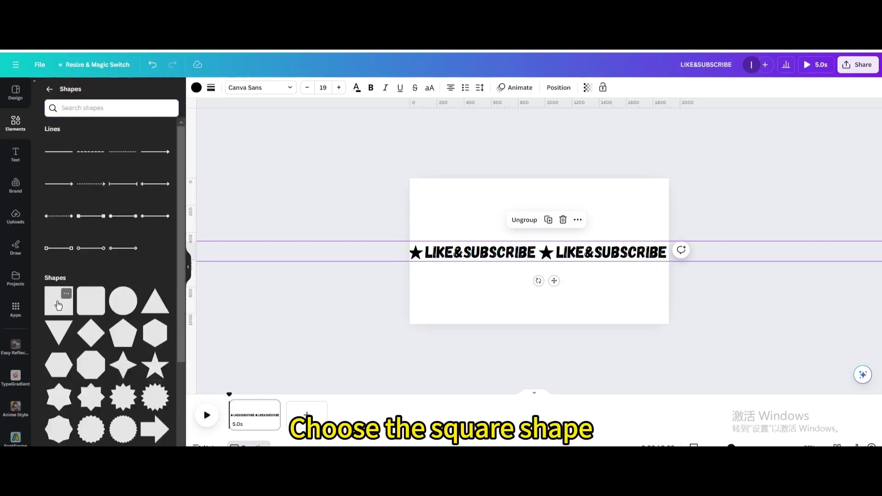
left_click(67, 304)
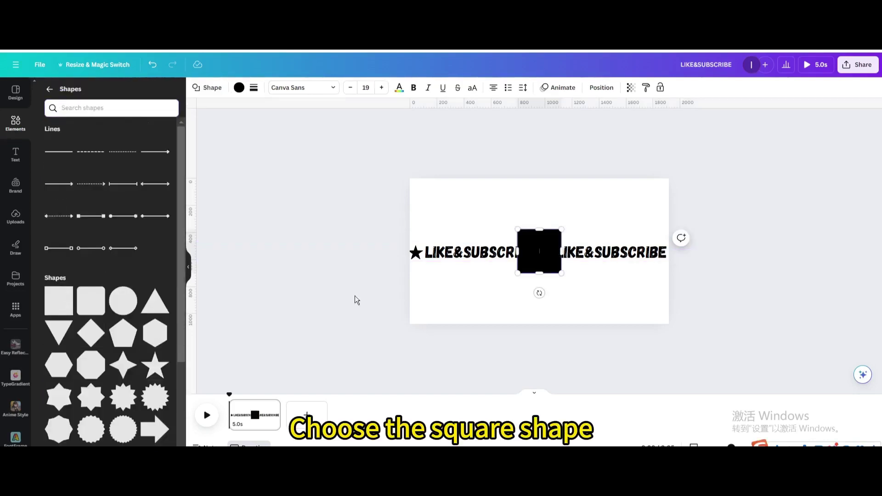
Fill the square with a grey gradient plus a white stop, using the second gradient style.
left_click(238, 89)
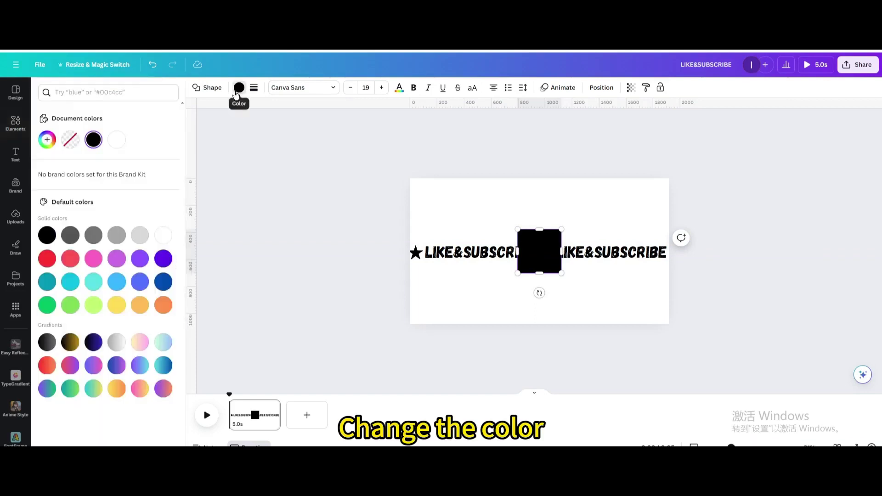
left_click(116, 341)
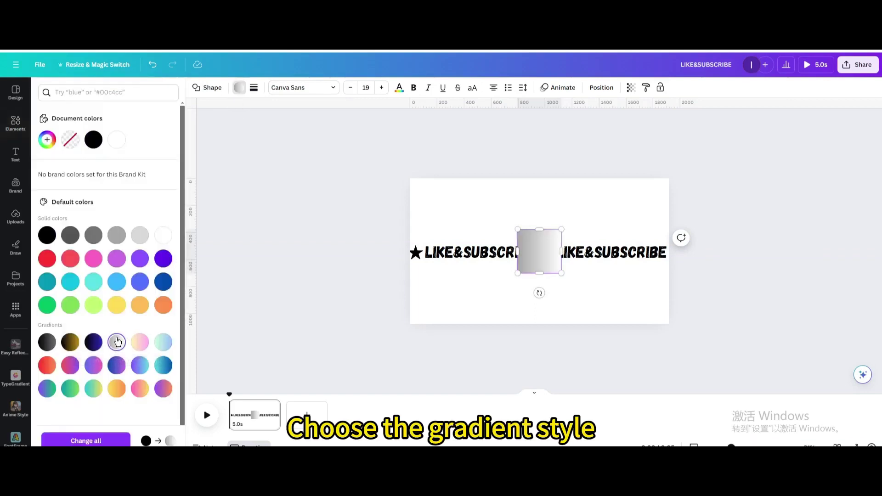
left_click(45, 140)
left_click(94, 204)
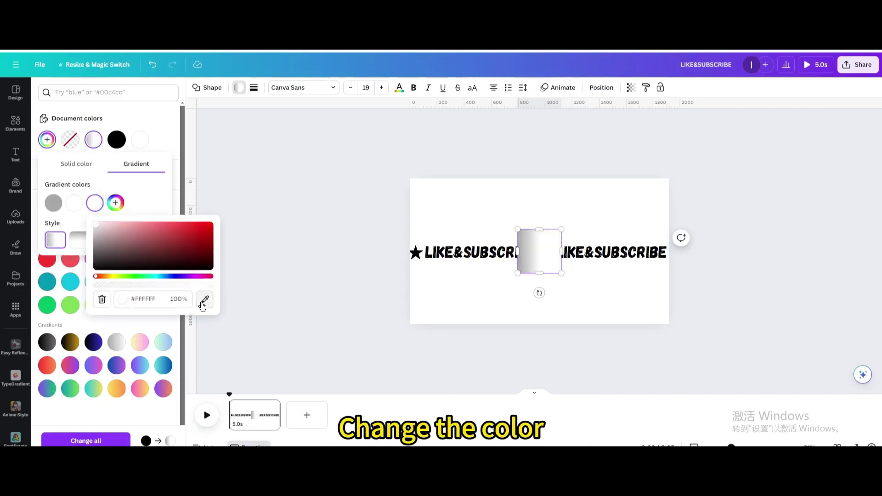
left_click(205, 299)
left_click(54, 205)
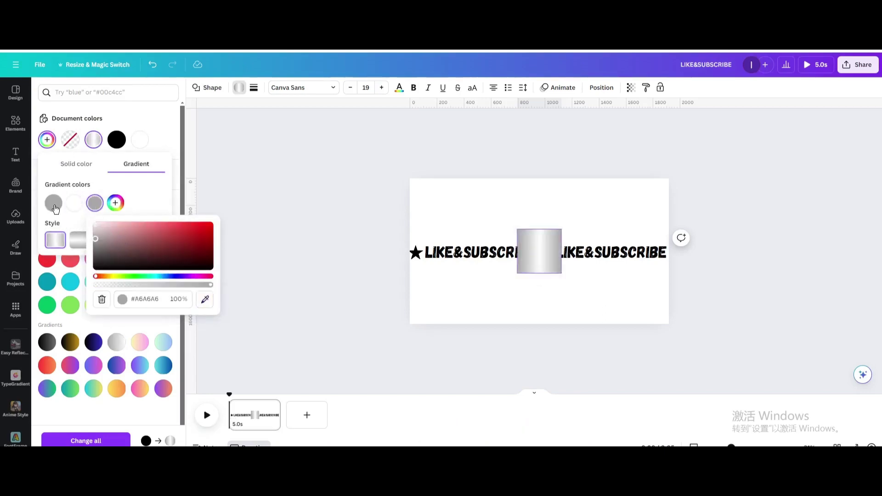
left_click(78, 244)
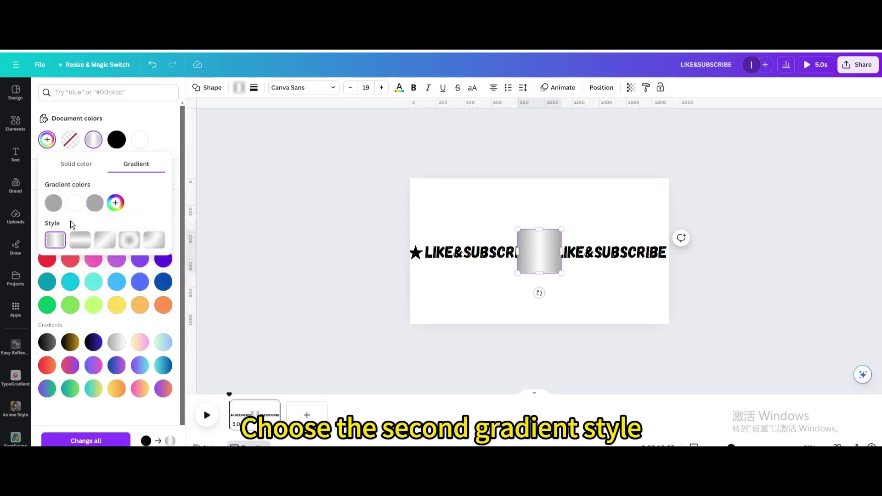
left_click(79, 243)
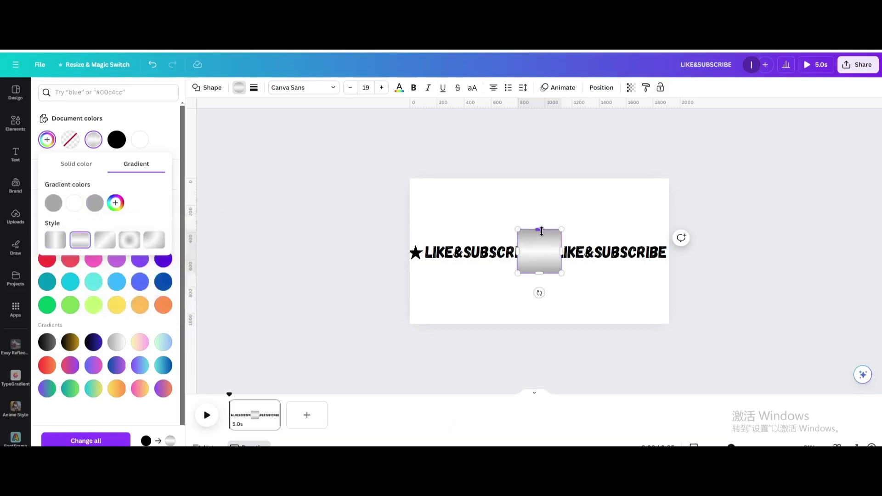
Reshape the square into a thin full-width bar at the page's vertical centre.
mouse_move(541, 230)
left_mouse_down()
mouse_move(545, 258)
mouse_move(543, 249)
mouse_move(410, 261)
left_mouse_up()
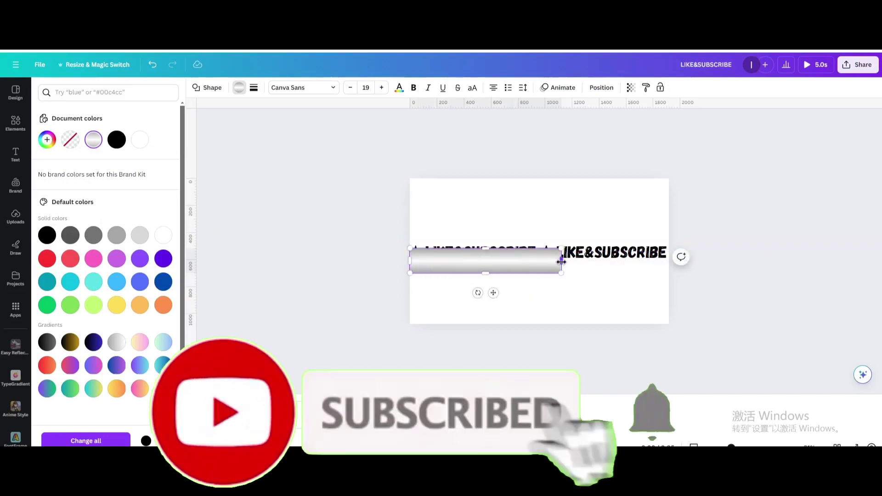
left_click_drag(562, 261, 673, 262)
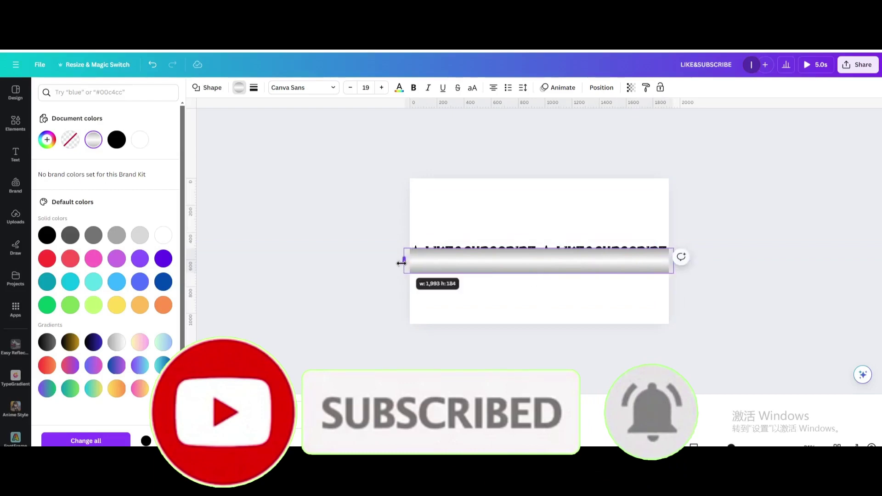
left_click_drag(401, 262, 403, 263)
left_click_drag(470, 264, 471, 252)
Send the gradient bar backward behind the LIKE&SUBSCRIBE text group.
right_click(471, 251)
left_click(446, 220)
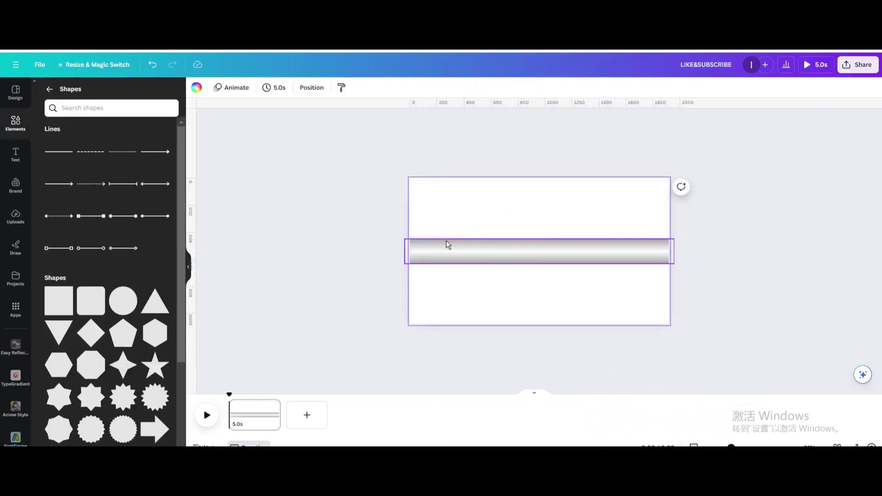
left_click(448, 244)
right_click(448, 244)
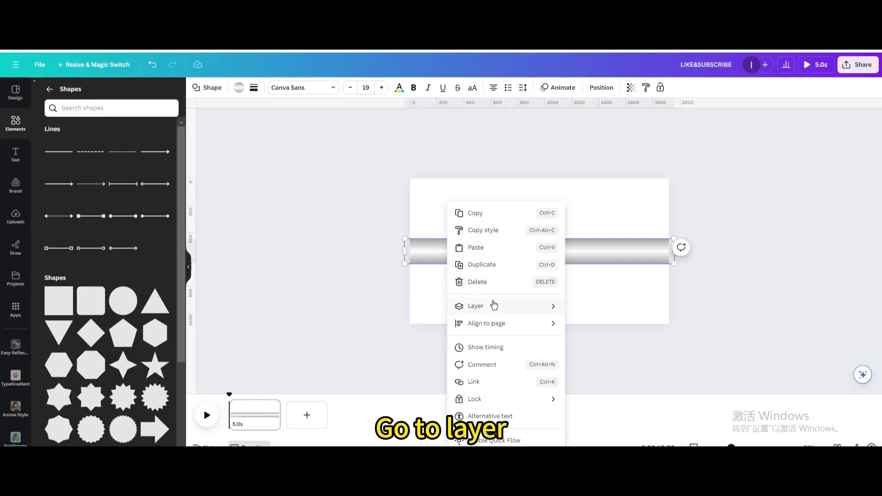
mouse_move(475, 306)
left_click(599, 358)
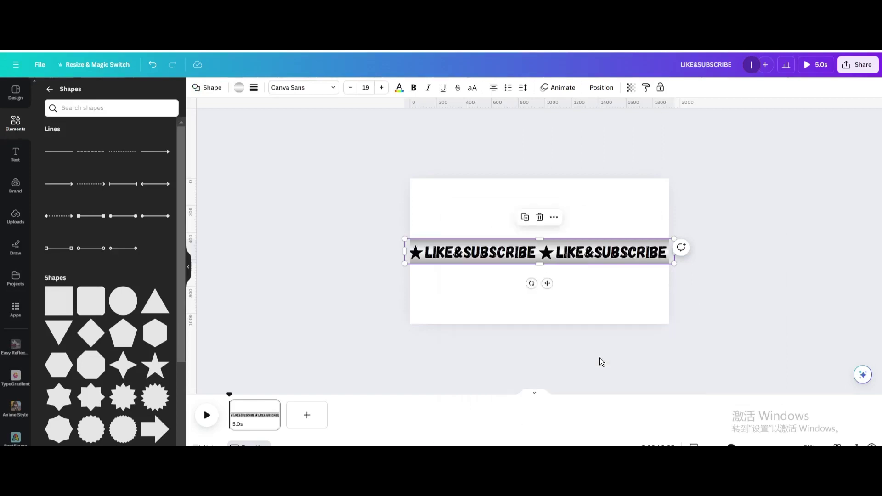
left_click(595, 256)
Slide the text group left past the page edge, then select its layer and open Animate.
left_click_drag(595, 255, 465, 256)
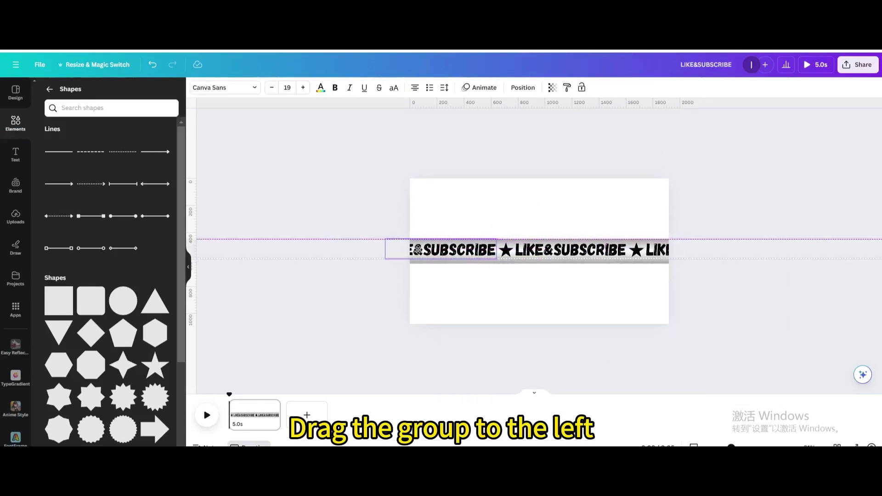
mouse_move(595, 251)
left_mouse_down()
mouse_move(535, 251)
mouse_move(562, 252)
left_mouse_up()
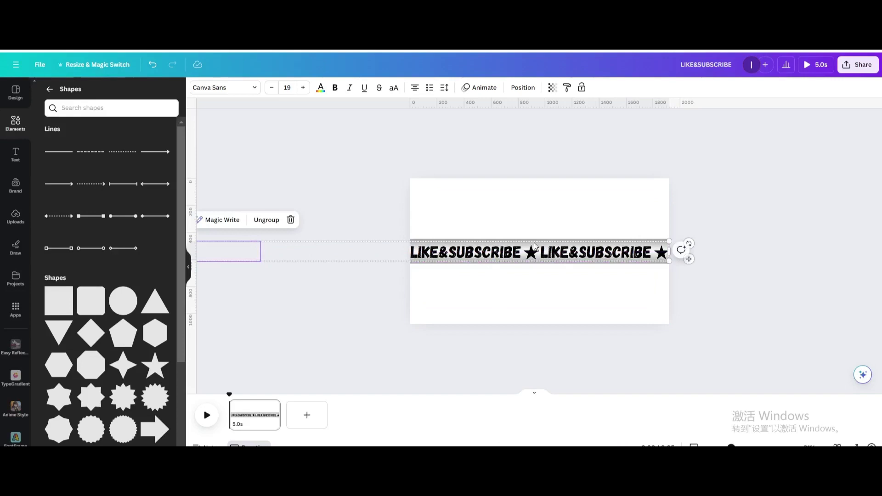
left_click(521, 88)
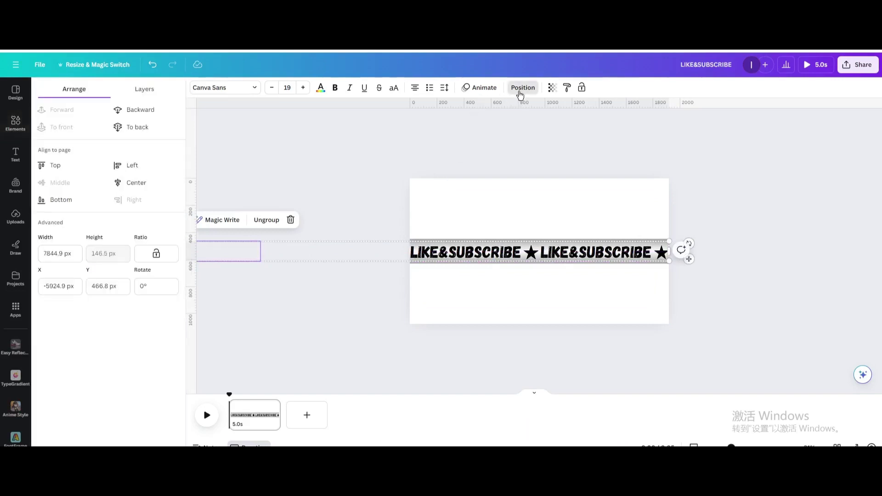
left_click(144, 89)
left_click(118, 144)
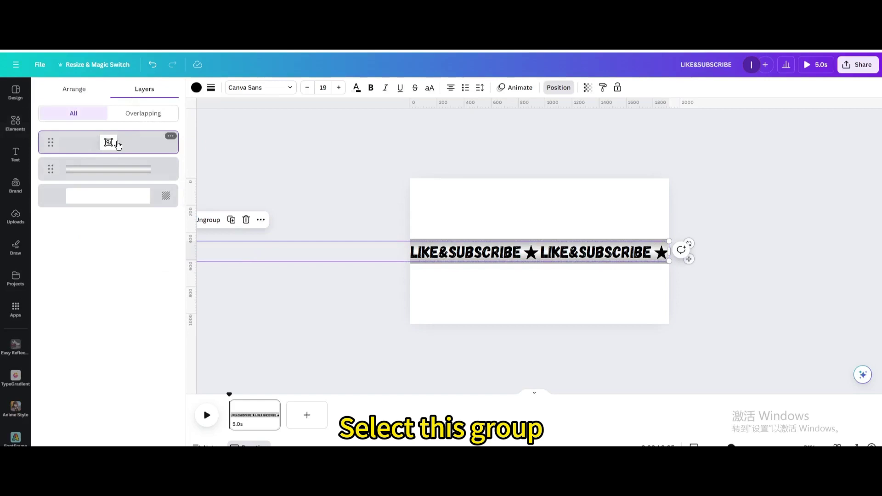
left_click(518, 88)
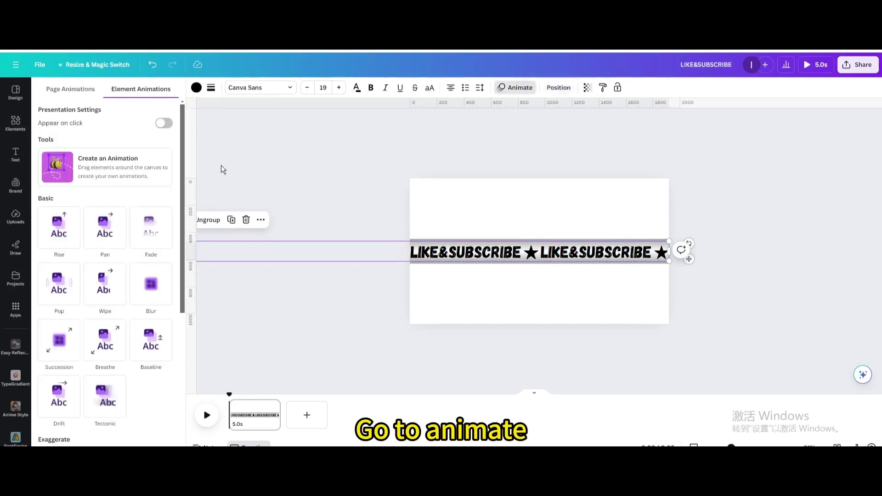
Record a rightward steady motion path at minimum speed and lengthen the page to 10.3 seconds.
left_click(110, 168)
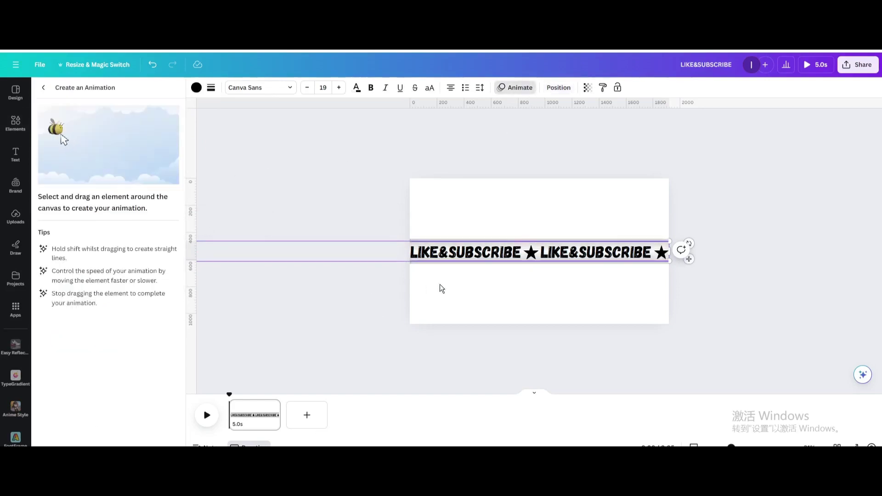
left_click_drag(446, 253, 811, 250)
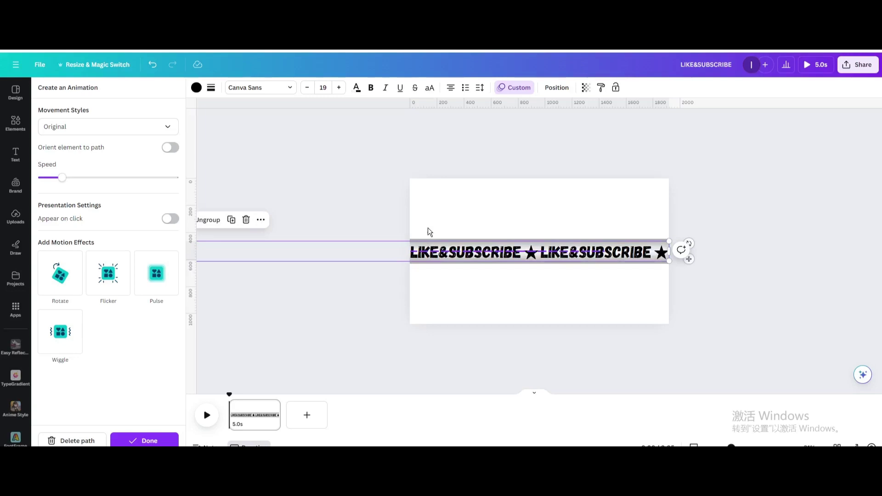
left_click(148, 132)
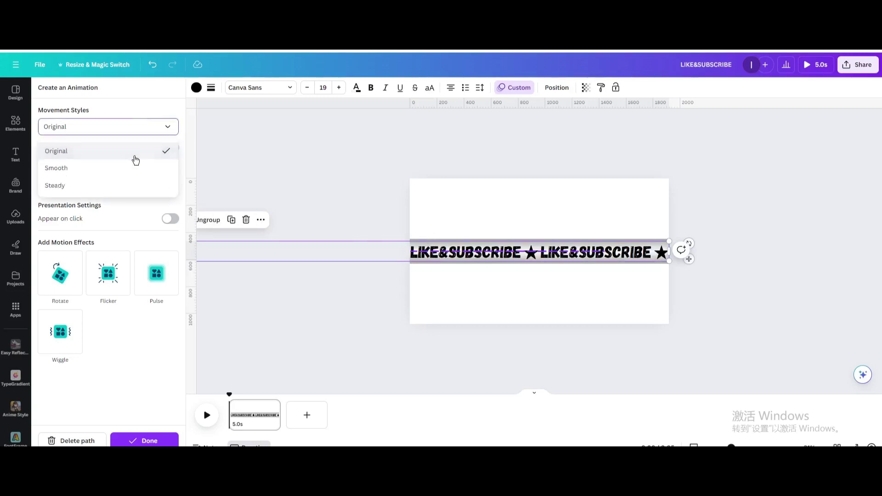
left_click(81, 188)
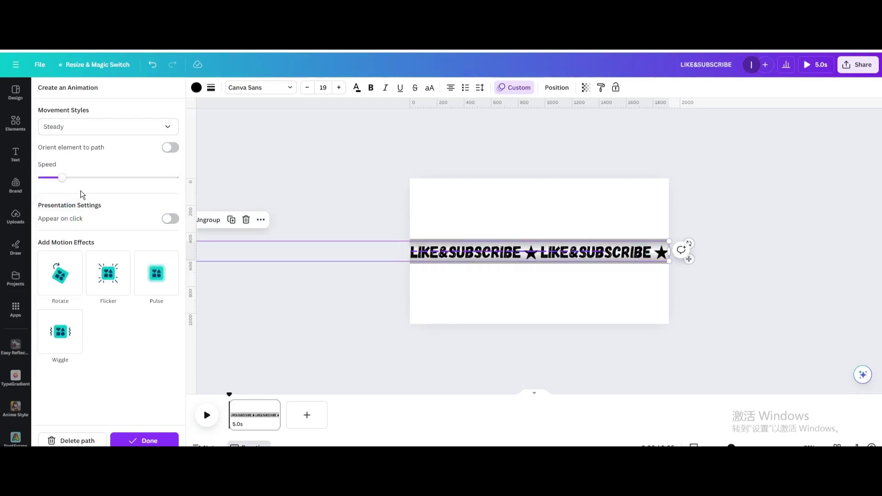
left_click_drag(62, 177, 38, 177)
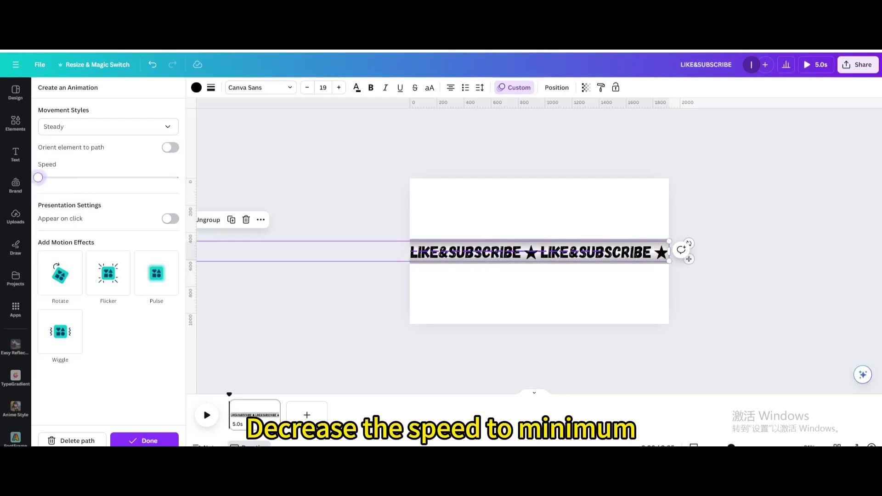
left_click_drag(278, 416, 335, 416)
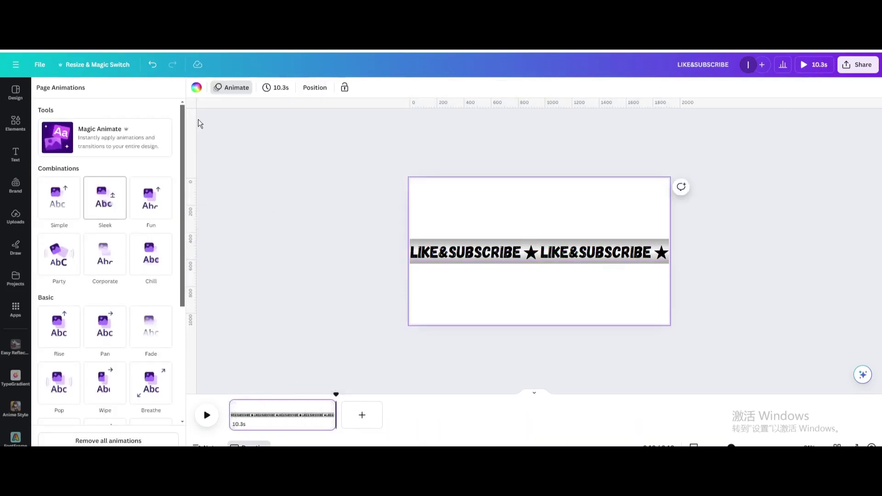
Reselect the text group layer, set its custom animation to slowest speed, and preview playback.
left_click(229, 89)
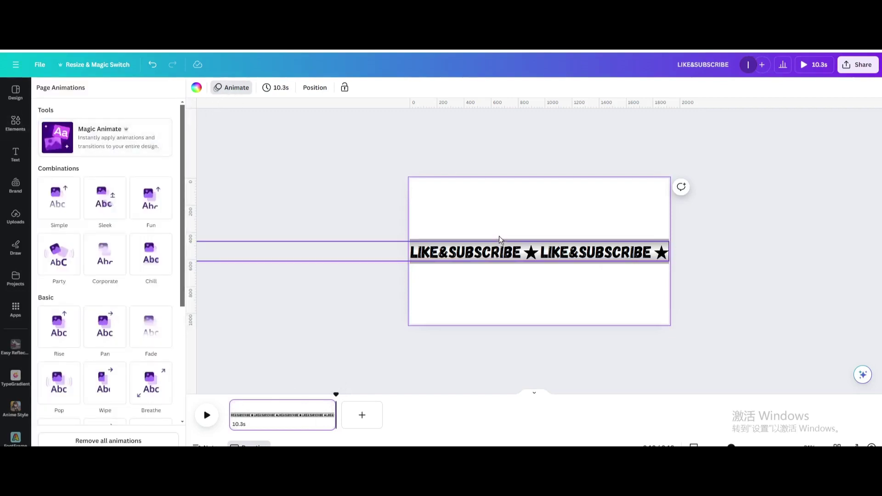
left_click(490, 248)
left_click(509, 187)
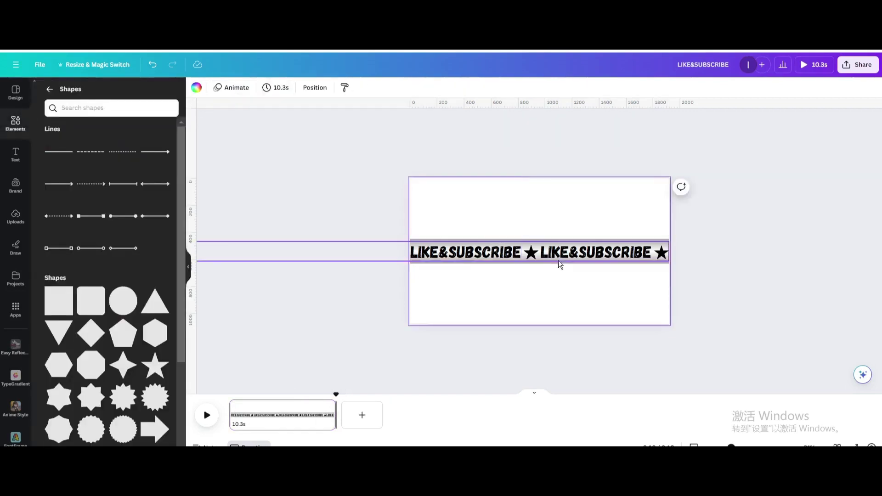
left_click(305, 88)
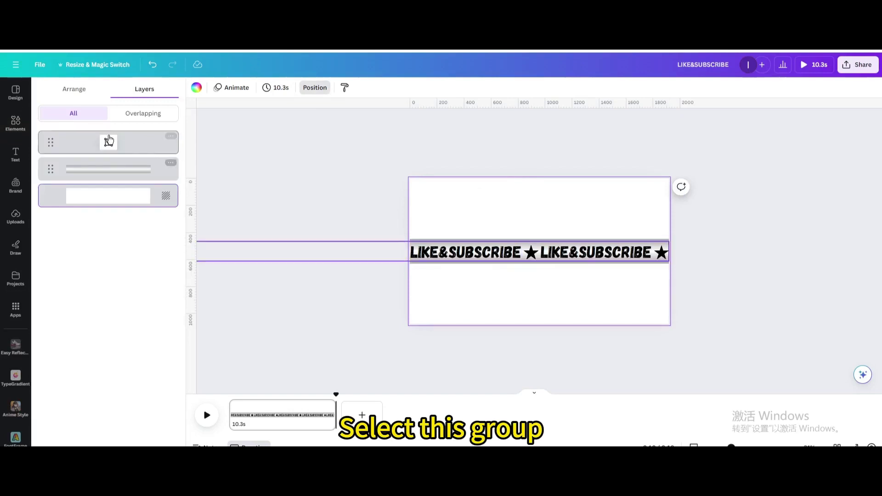
left_click(108, 142)
left_click(514, 88)
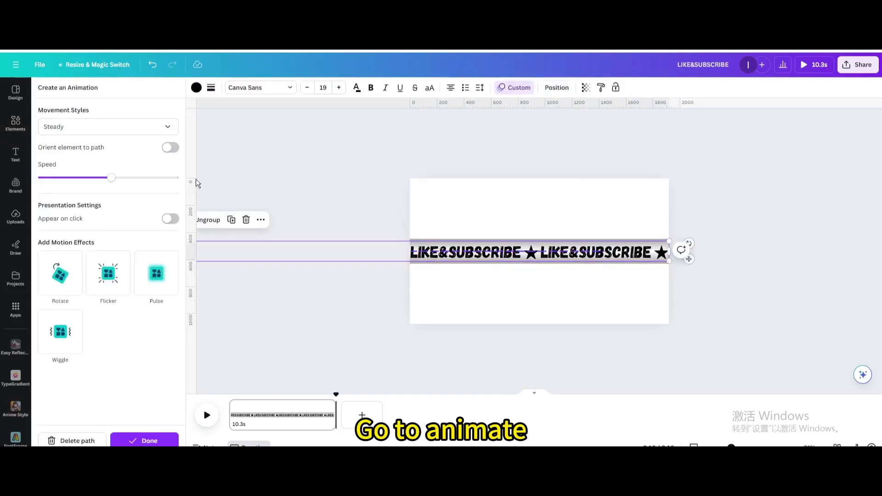
left_click_drag(64, 183, 38, 183)
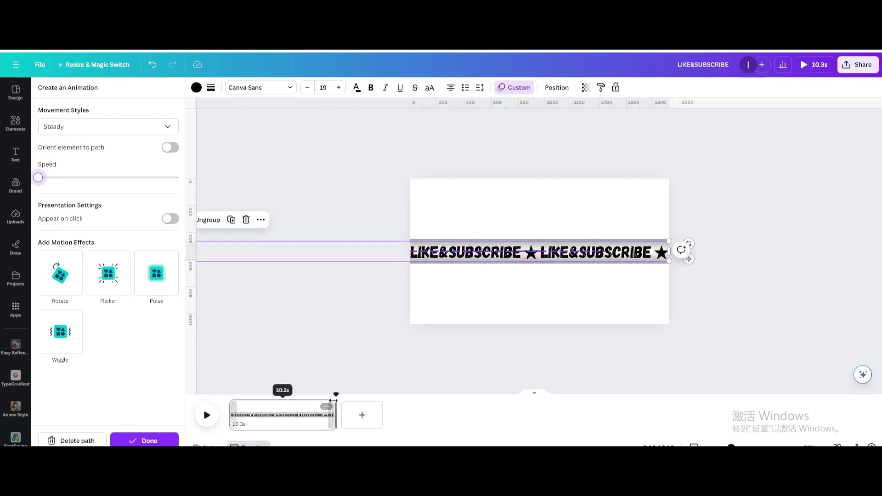
left_click(208, 415)
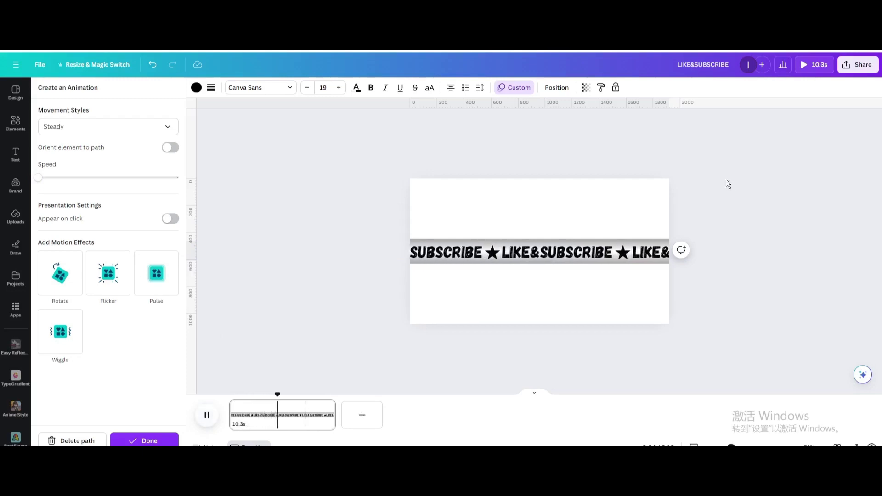
Download the banner as an MP4 video and drag the file into Uploads.
left_click(857, 65)
left_click(762, 277)
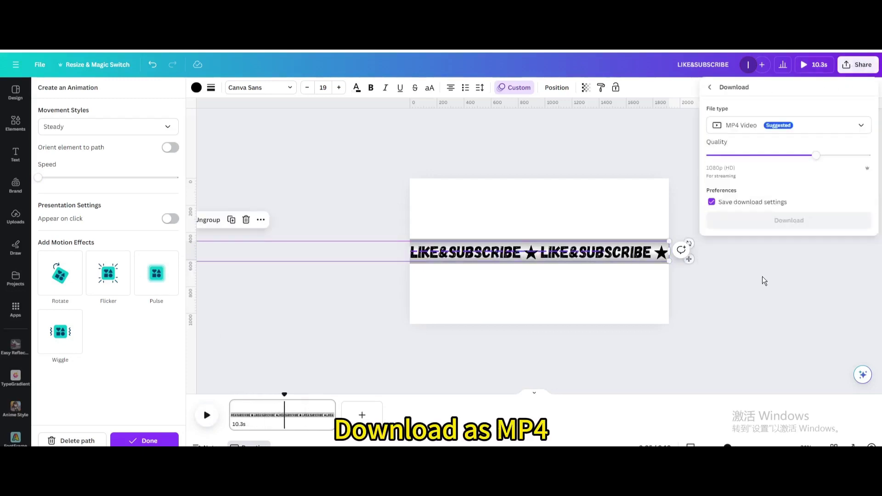
left_click(780, 217)
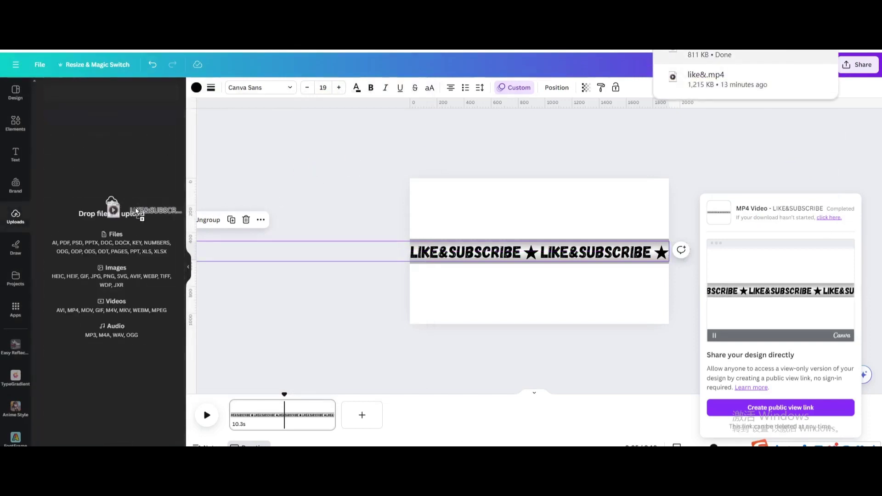
left_click_drag(243, 199, 135, 208)
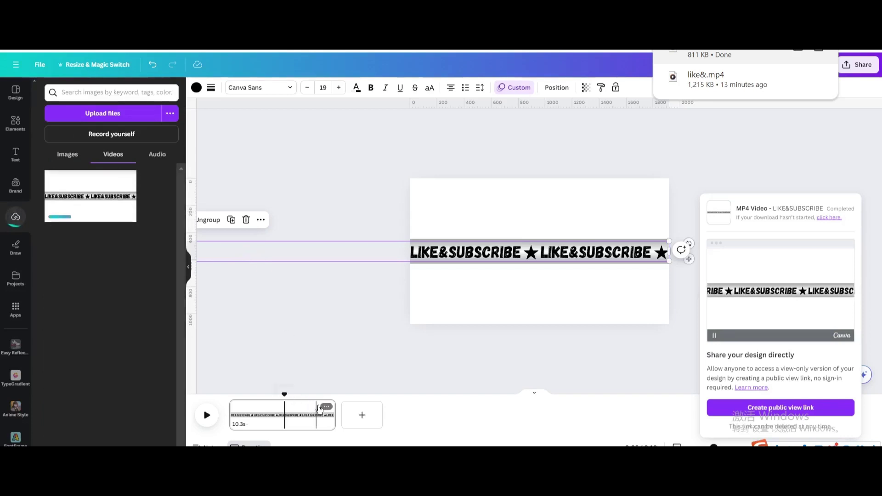
Duplicate and delete pages until only a blank page replaces the banner page.
left_click(326, 407)
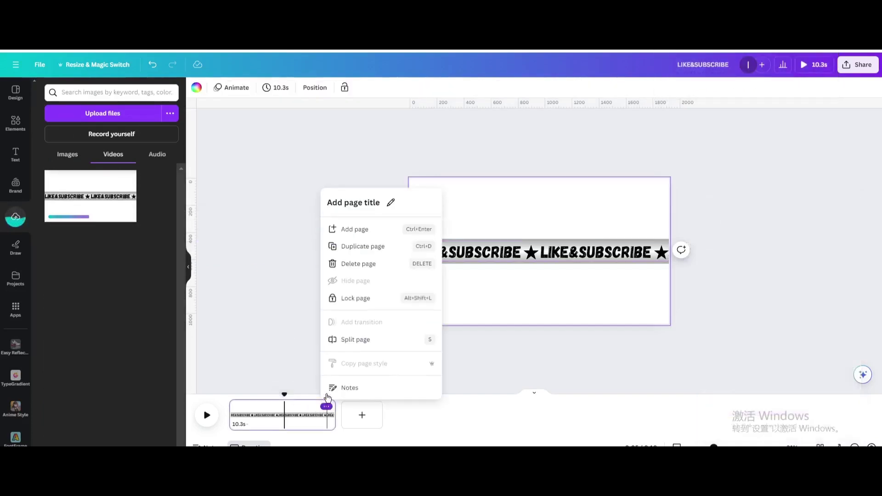
left_click(363, 246)
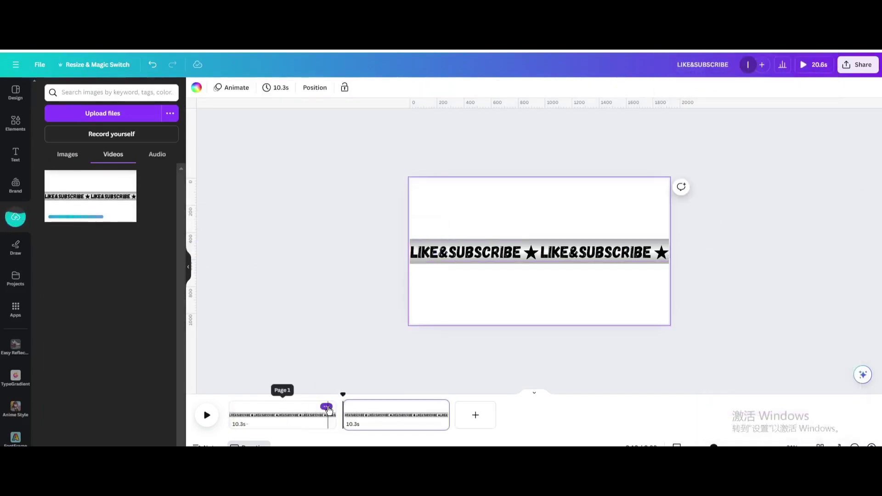
left_click(328, 407)
left_click(352, 281)
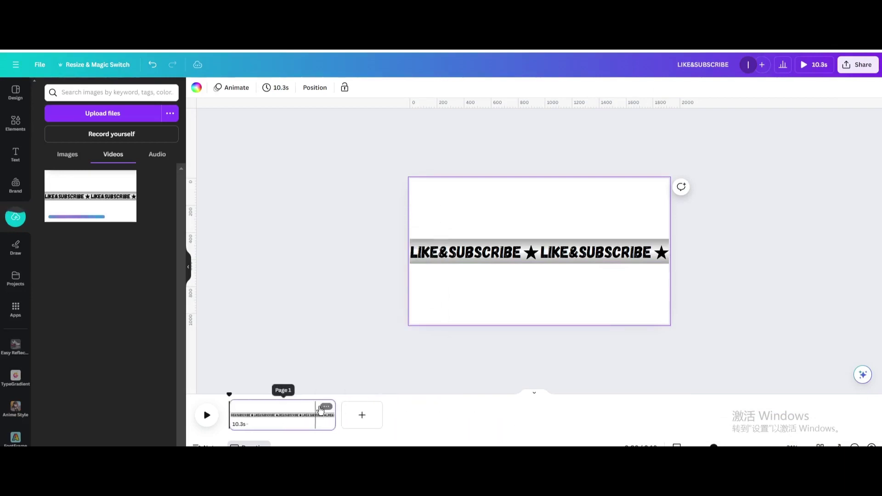
left_click(326, 407)
left_click(351, 281)
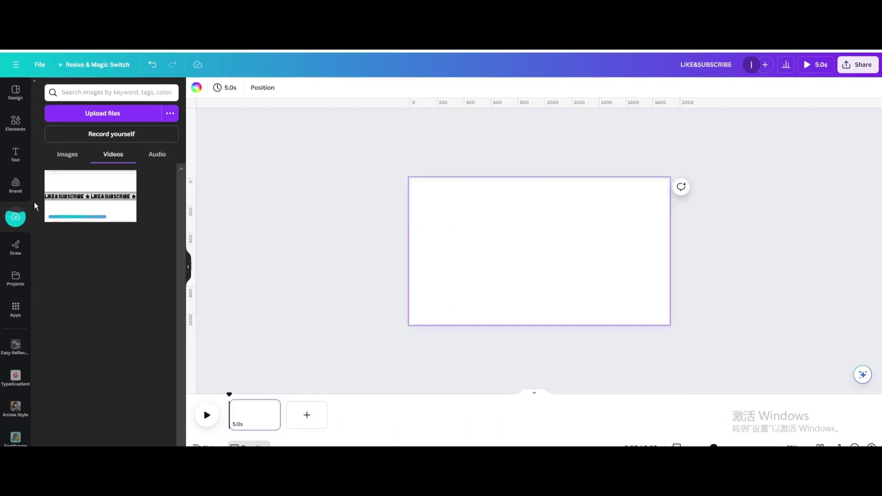
Add the beach video from Elements and set it as the page background.
left_click(21, 133)
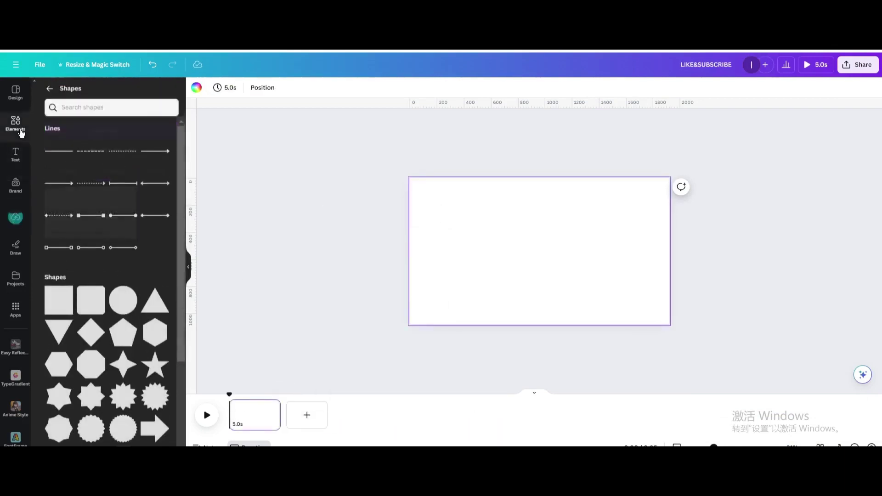
left_click(46, 93)
scroll(96, 169, "up", 4)
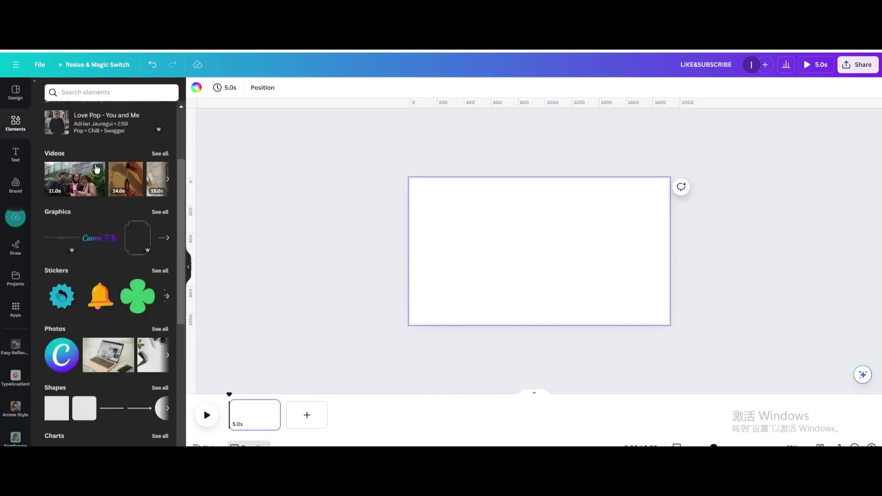
scroll(97, 169, "up", 3)
left_click(138, 137)
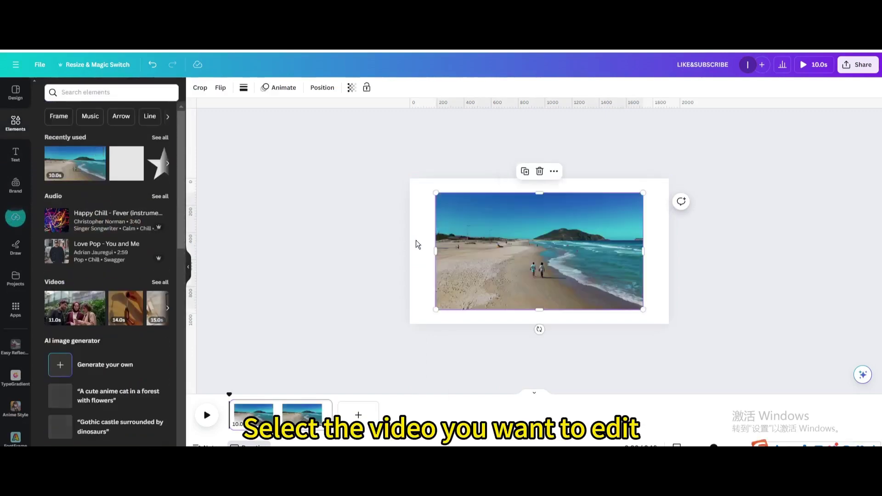
right_click(492, 240)
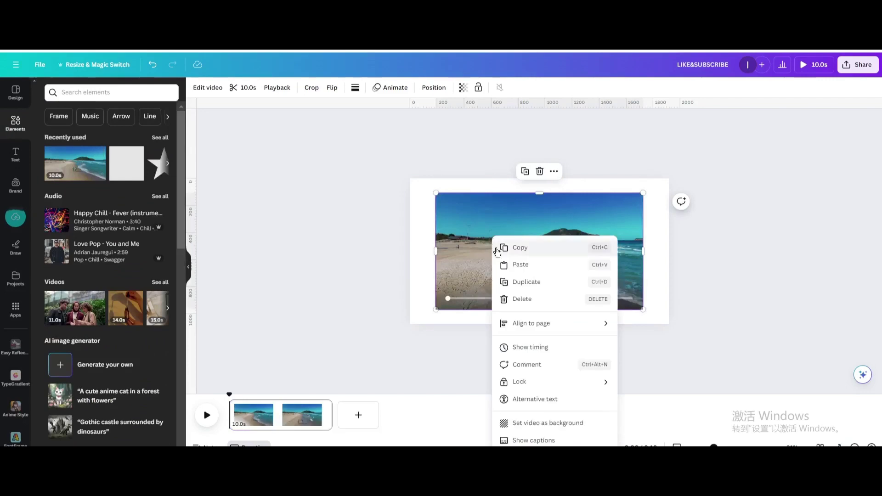
left_click(539, 420)
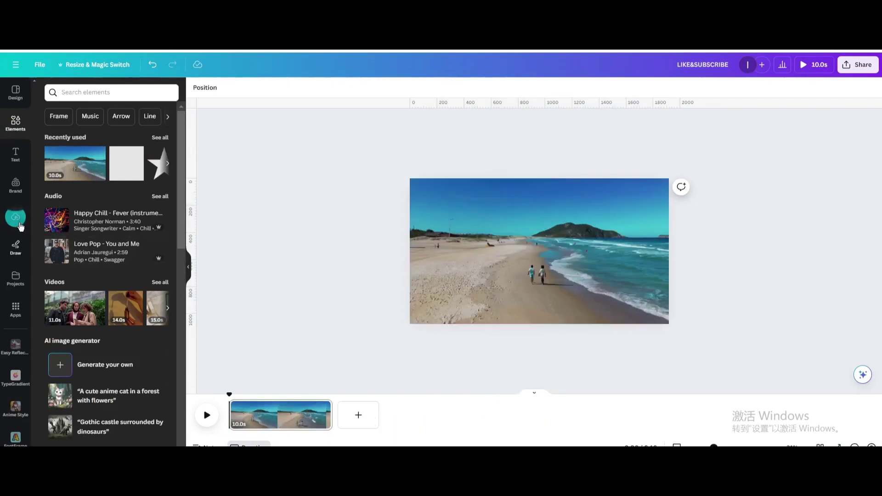
left_click(19, 225)
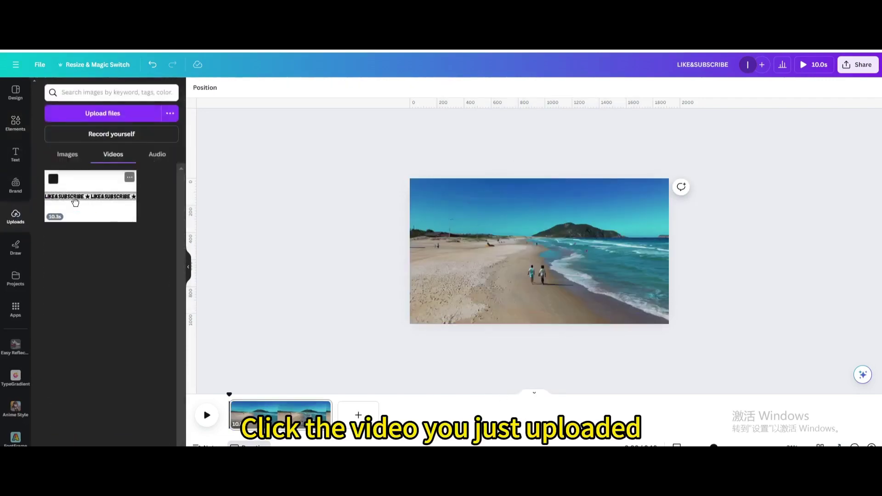
Place the LIKE&SUBSCRIBE video at full page width, cropped to a ticker strip at the bottom.
left_click(75, 203)
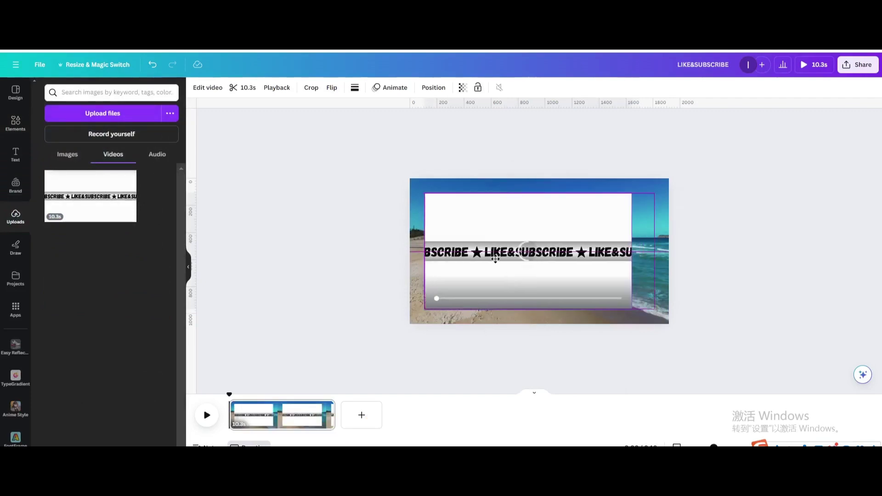
left_click_drag(495, 258, 480, 258)
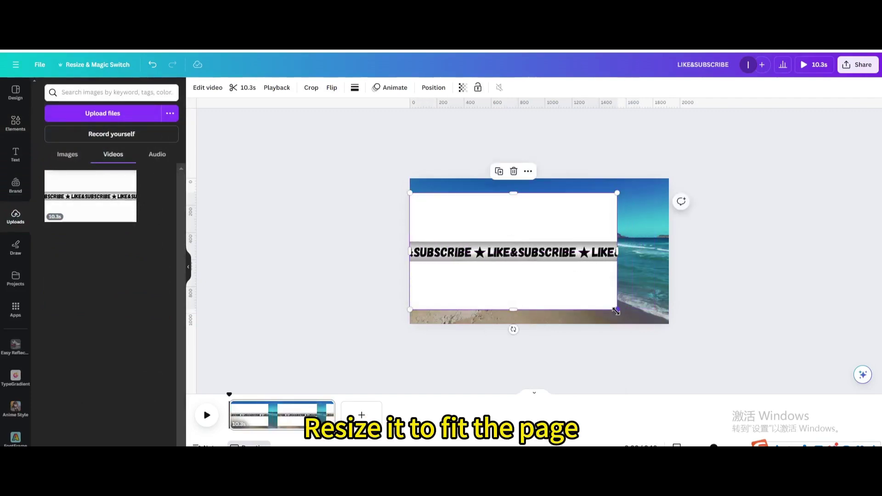
left_click_drag(616, 311, 669, 338)
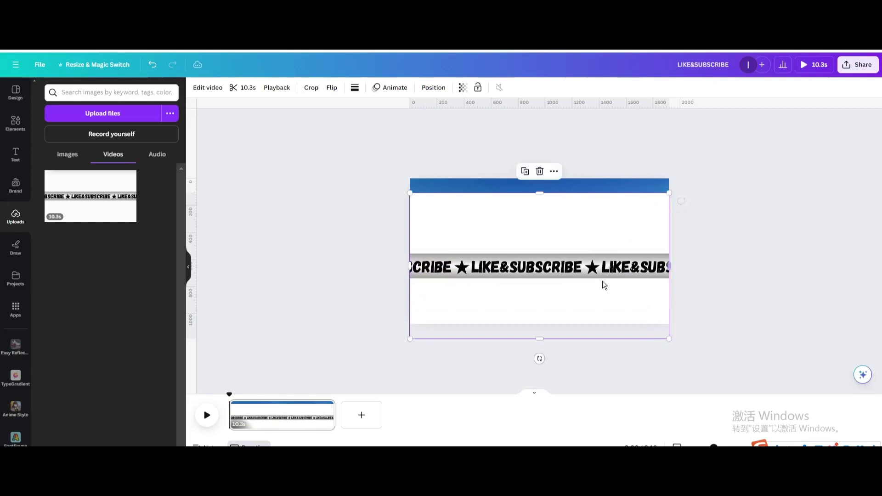
left_click_drag(539, 193, 551, 254)
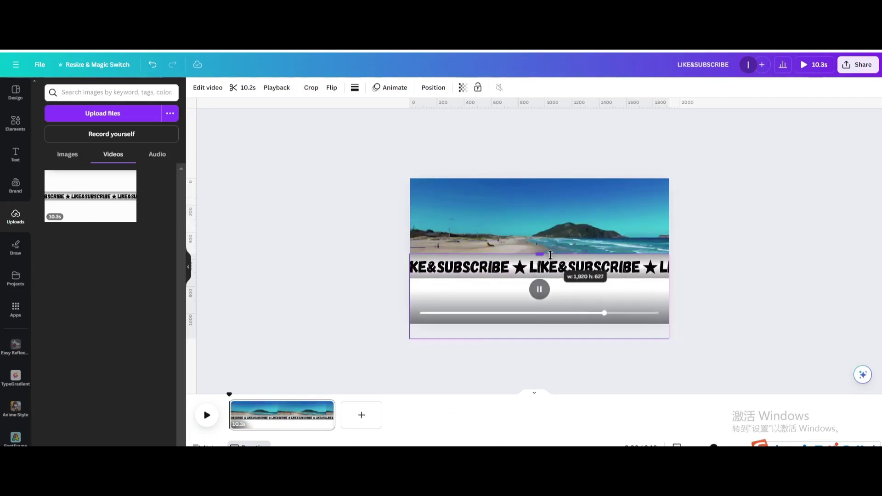
left_click_drag(539, 338, 523, 282)
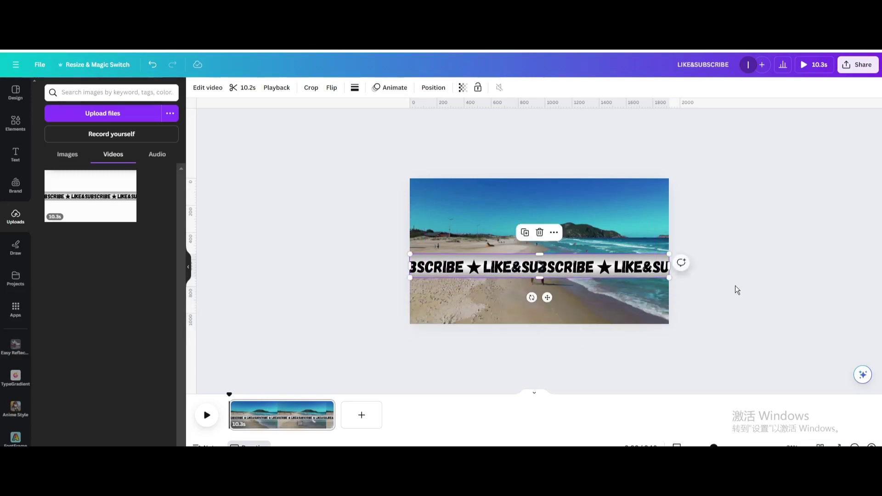
left_click_drag(561, 260, 561, 306)
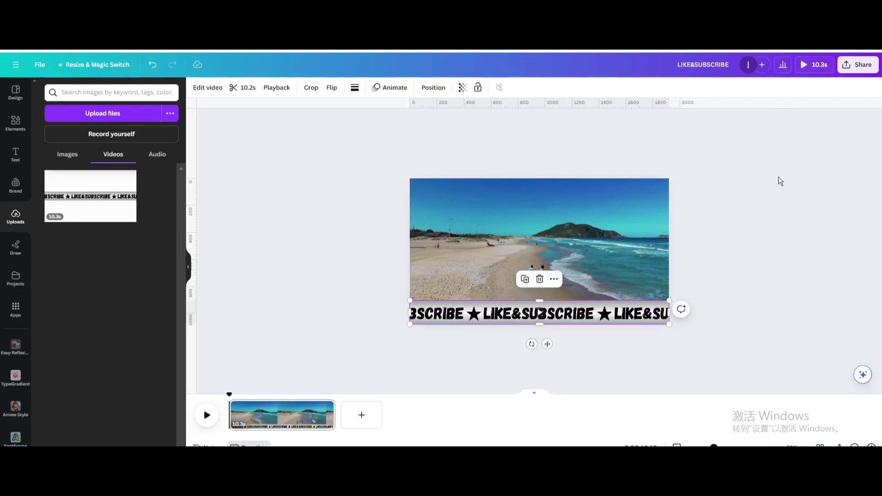
key("ctrl+alt+p")
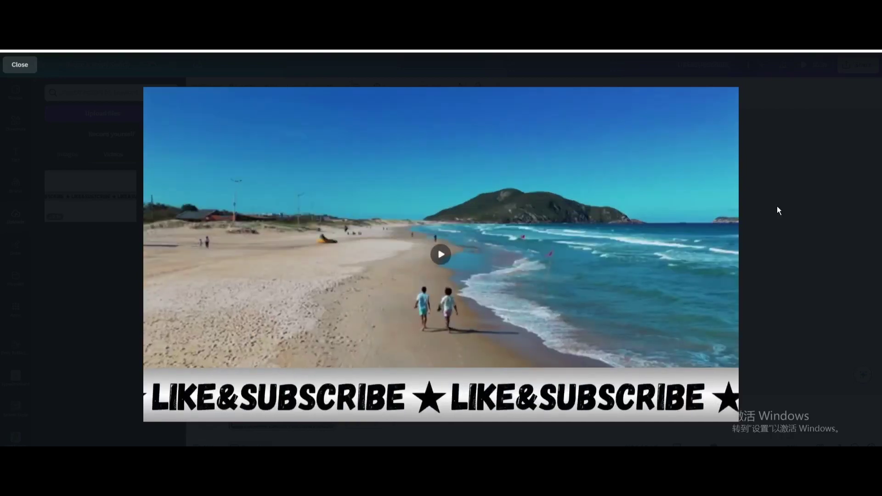
key("Escape")
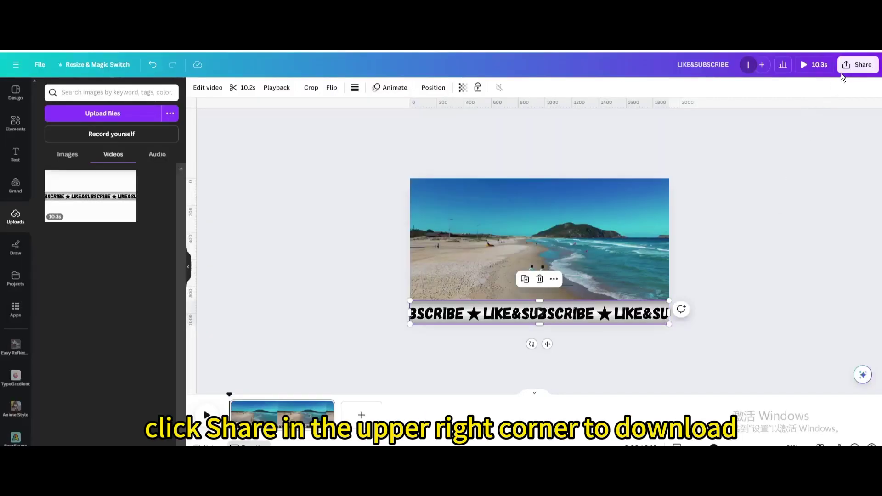
Download the finished beach video with its ticker as an MP4 via Share.
left_click(844, 72)
left_click(769, 277)
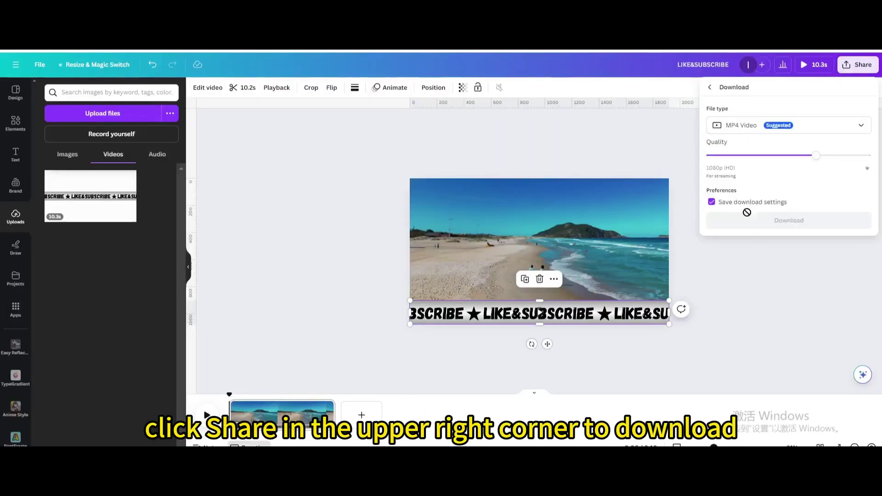
left_click(773, 221)
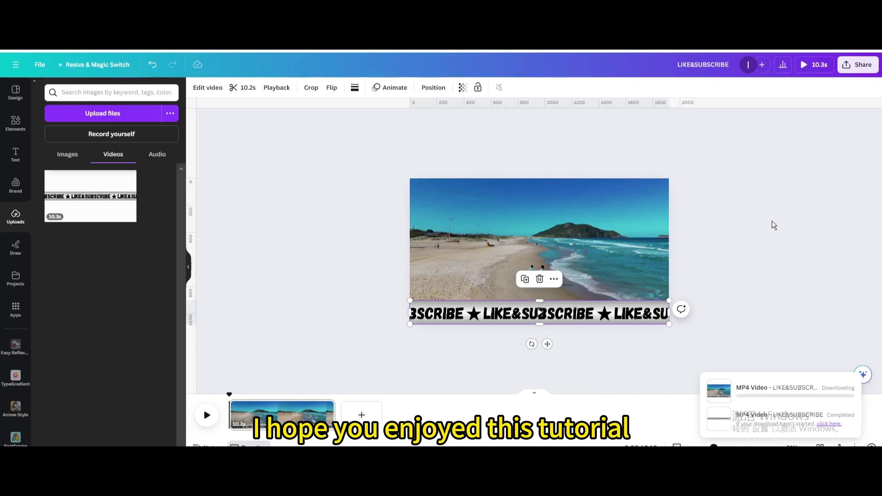